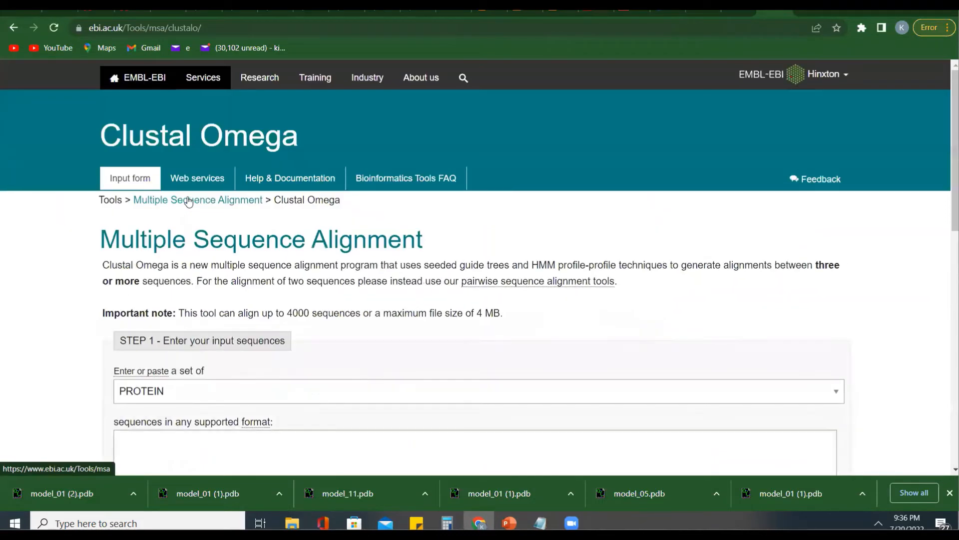
- Look over the Clustal Omega input form, including the sequence entry box and the file upload dialog
scroll(276, 292, "down", 2)
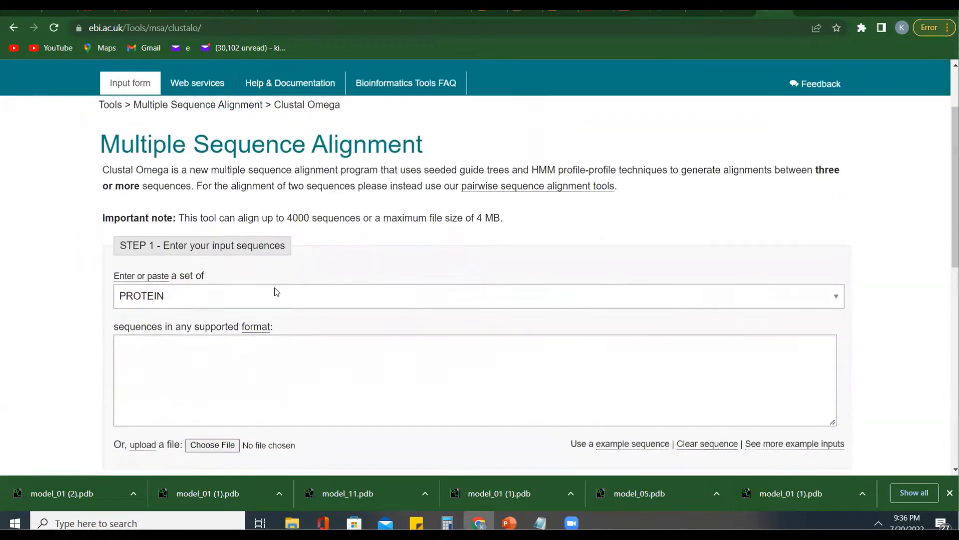
scroll(200, 174, "up", 1)
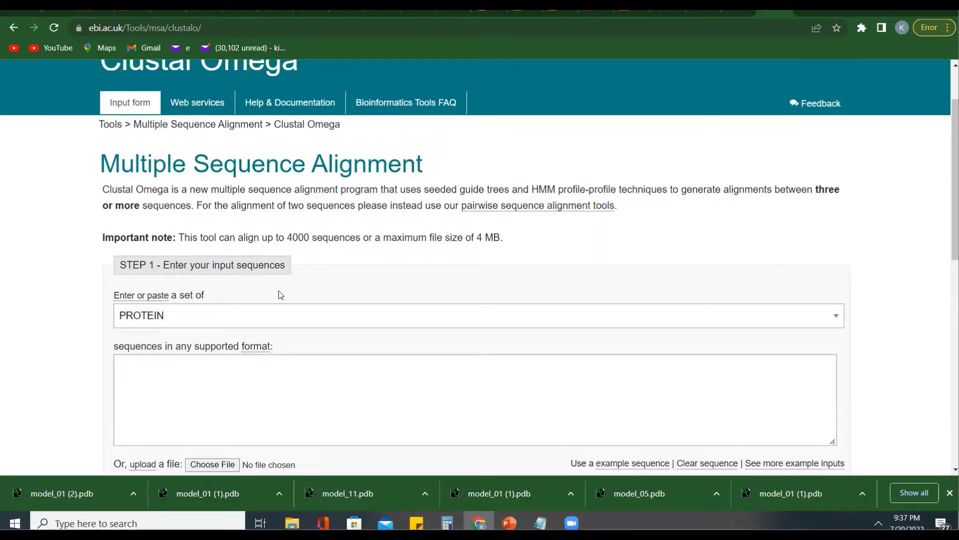
scroll(280, 295, "down", 1)
scroll(281, 294, "down", 1)
left_click(199, 282)
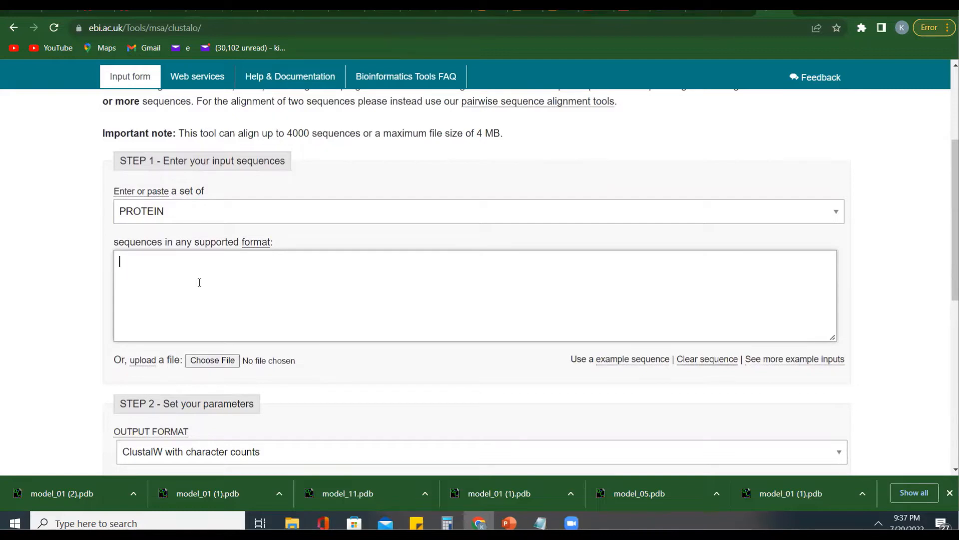
left_click(214, 362)
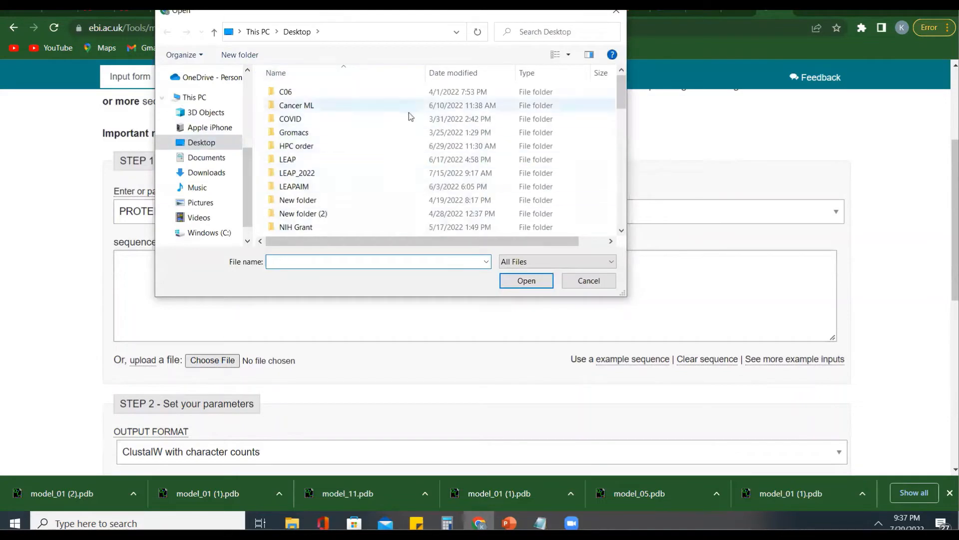
left_click(617, 14)
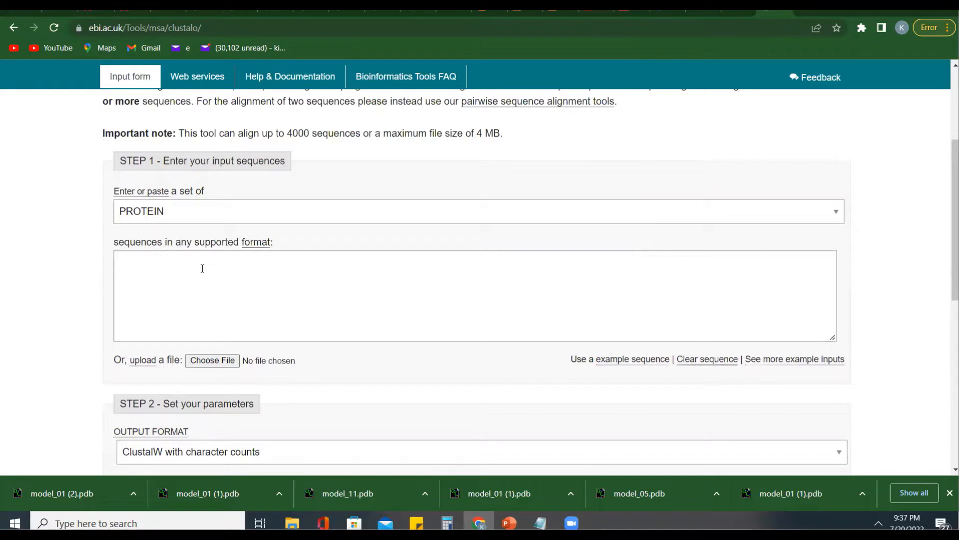
- Copy the complete M1B7W9_SOLTU protein record from the Notepad file into the Clustal Omega sequence box, followed by a blank line
left_click(540, 523)
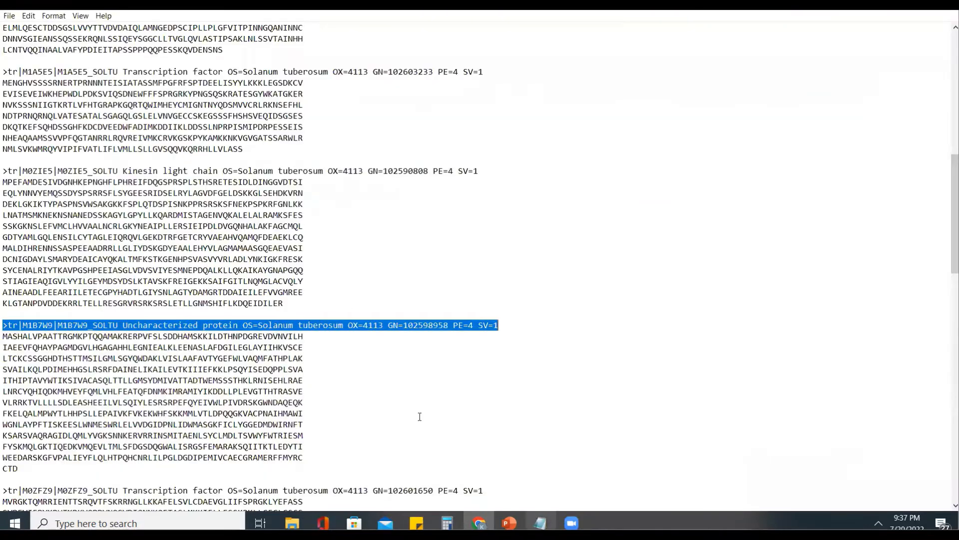
key("shift+Down")
key("shift+Down")
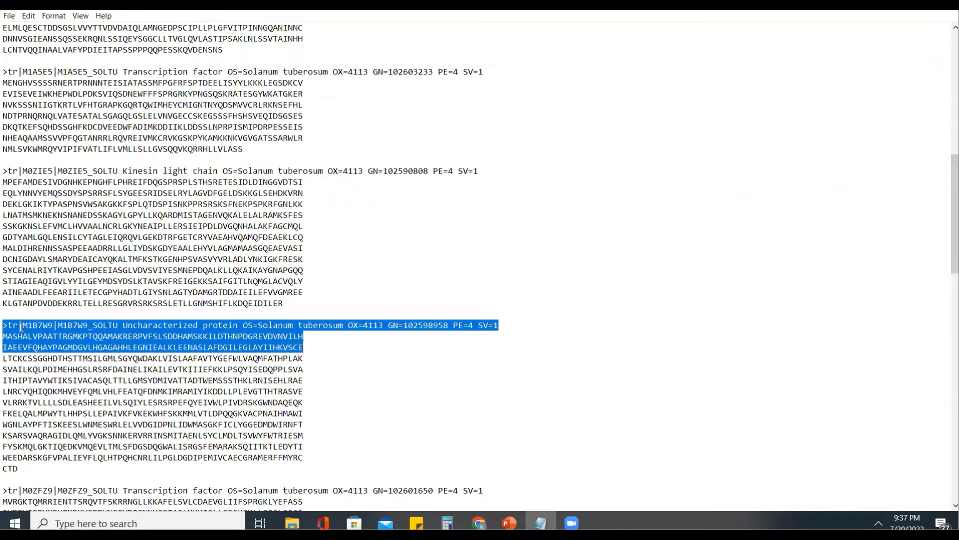
key("shift+Down")
key("shift+Down")
key("shift+Down")
key("shift+Down")
key("shift+Down")
key("shift+Down")
key("shift+Down")
key("shift+Down")
key("shift+Down")
key("shift+Down")
key("shift+Down")
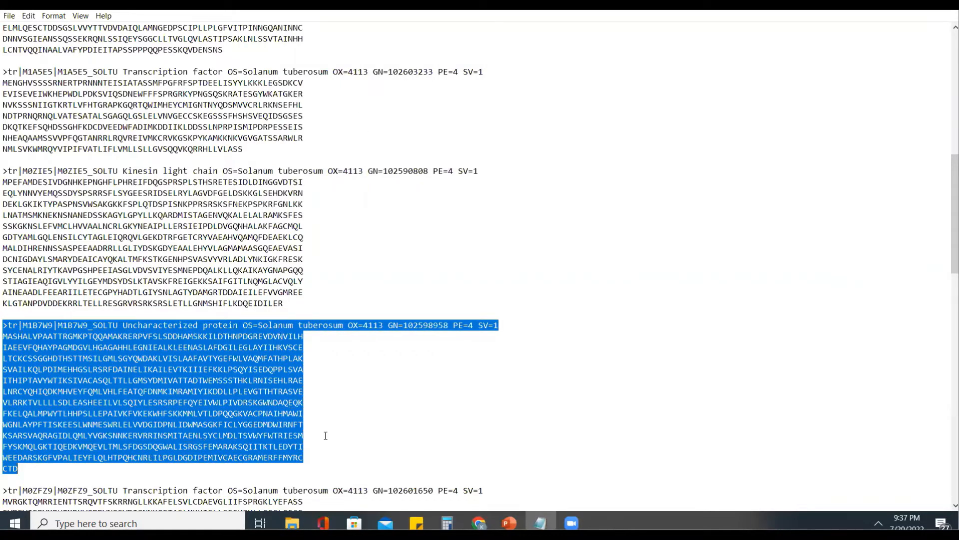
left_click(479, 523)
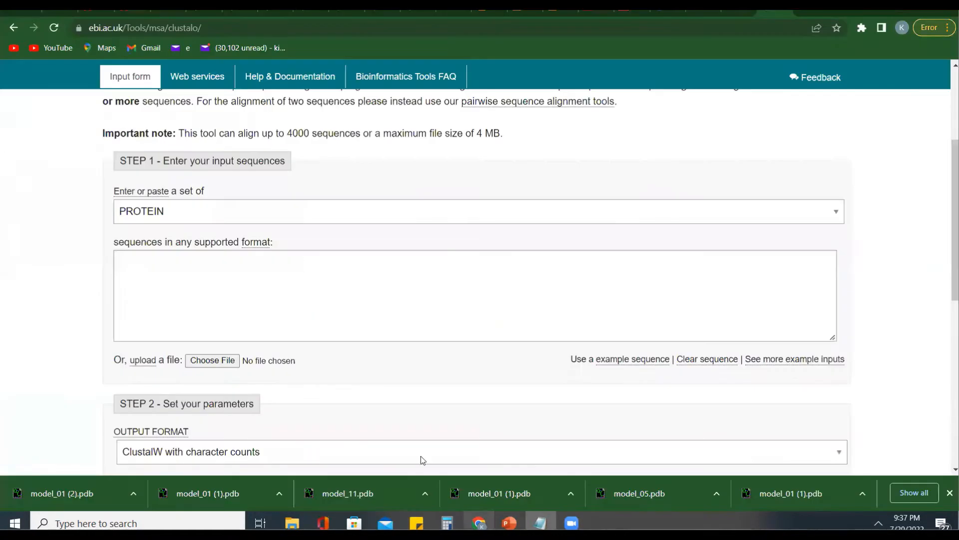
left_click(195, 277)
key("ctrl+v")
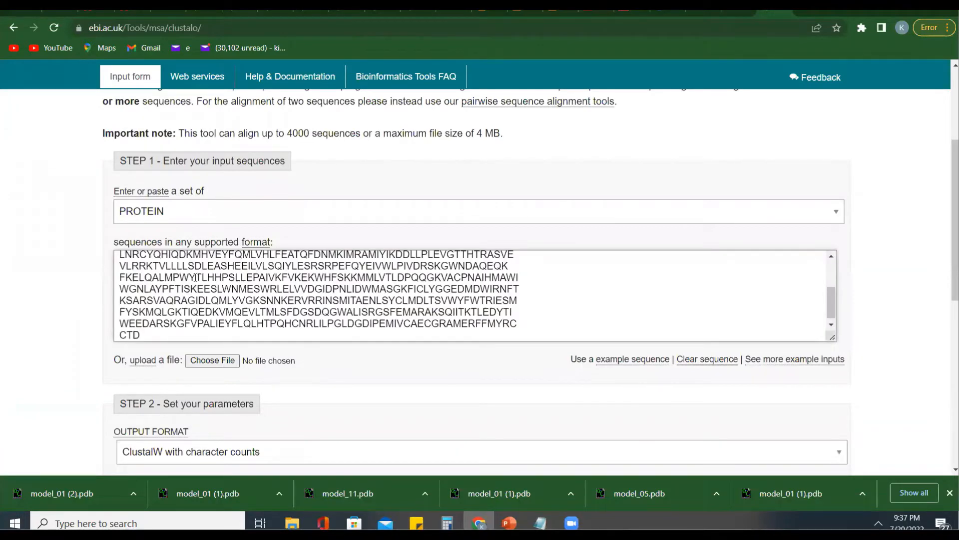
key("Return")
key("Return")
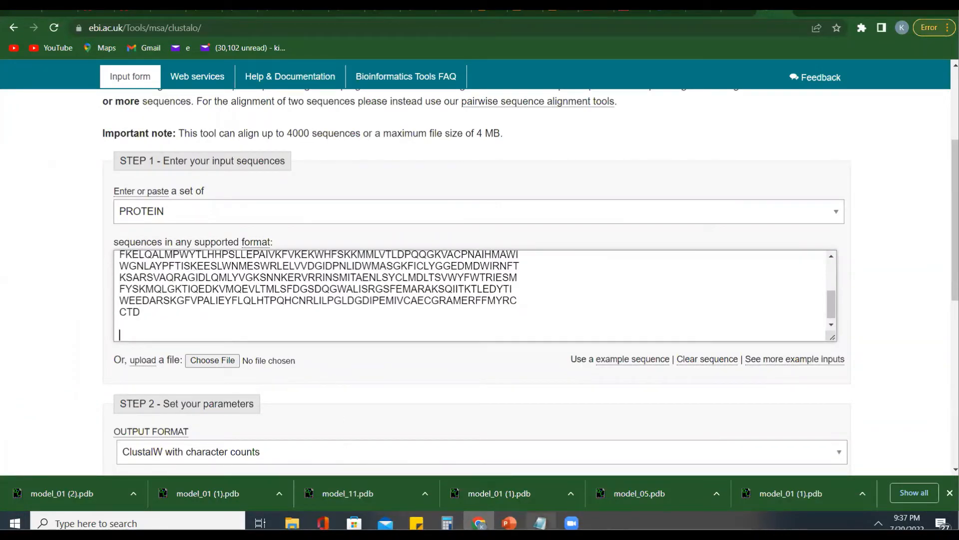
- Copy the M0ZIE5_SOLTU Kinesin light chain record from Notepad and append it to the Clustal Omega sequences, followed by blank lines
left_click(541, 522)
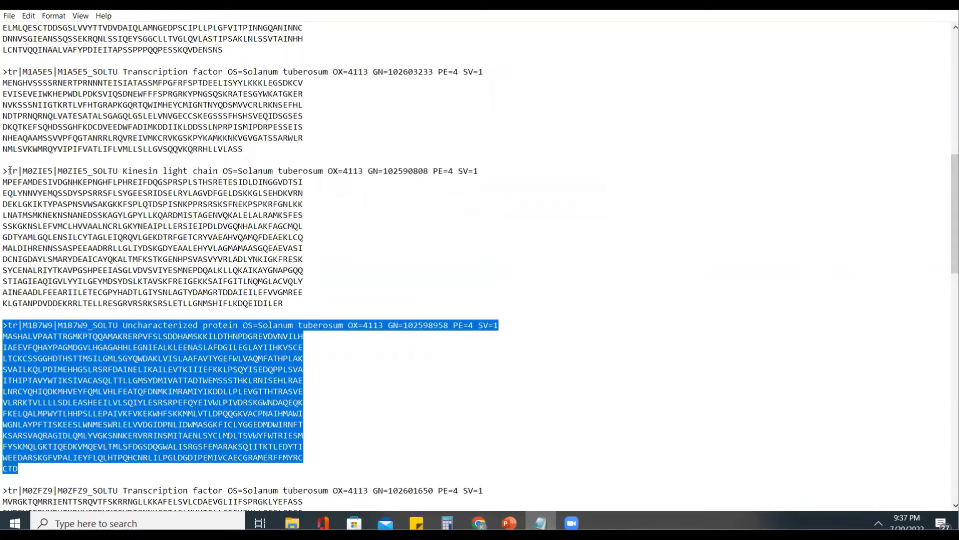
left_click_drag(2, 171, 288, 300)
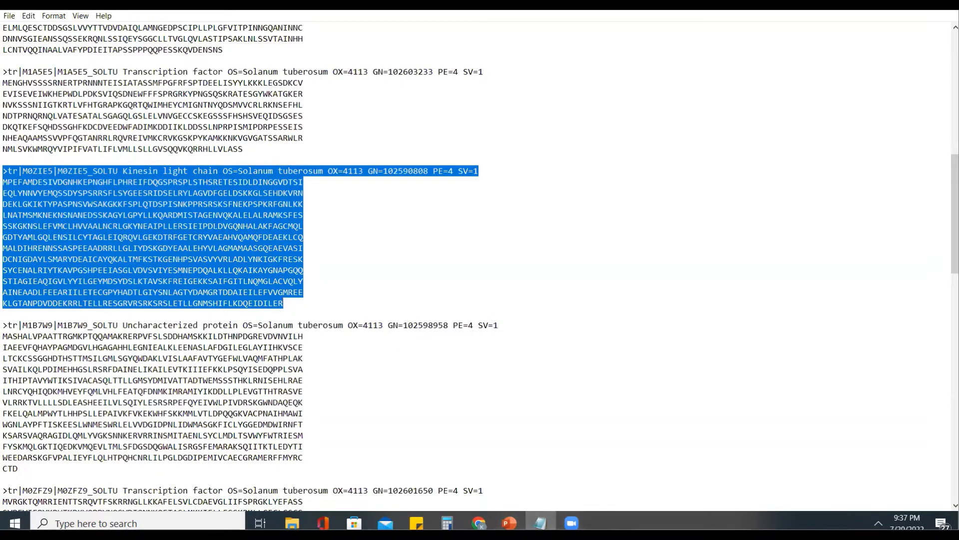
left_click(479, 523)
key("ctrl+v")
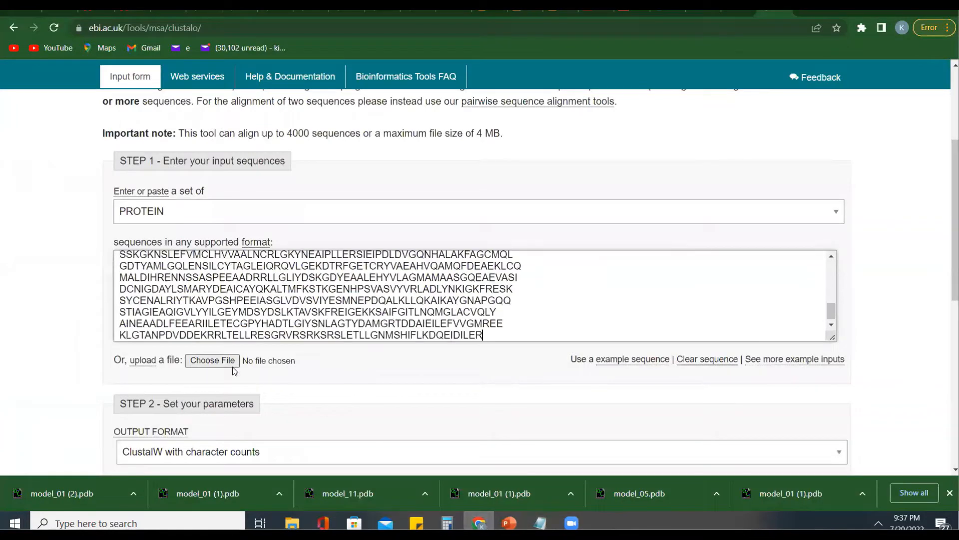
key("Return")
key("Return")
key("Return")
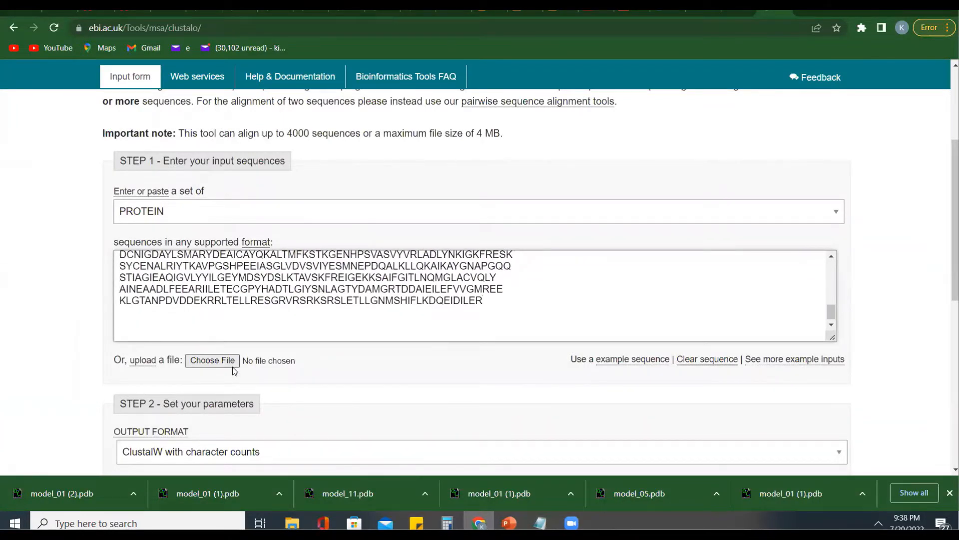
- Copy the M1B7W9_SOLTU record from Notepad again and append it as the third sequence in Clustal Omega
left_click(540, 523)
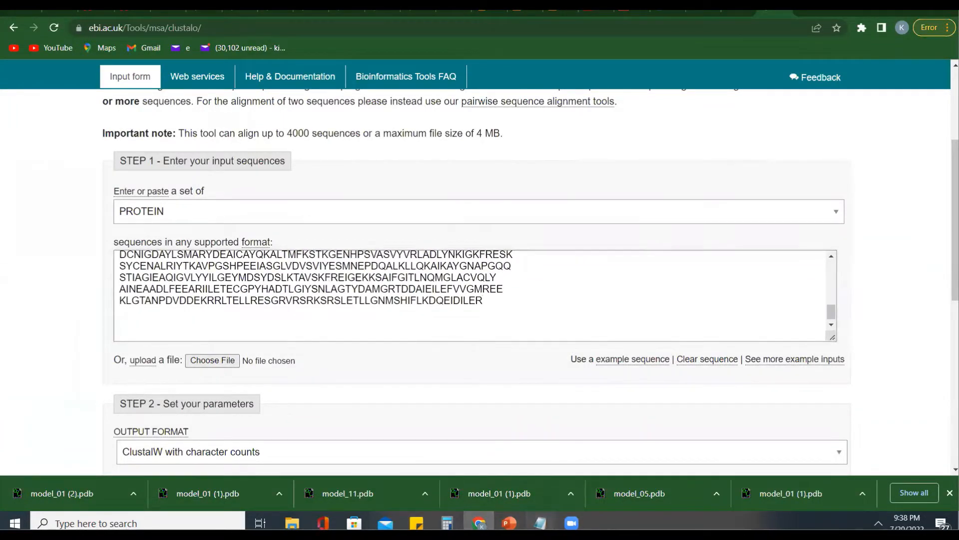
left_click_drag(5, 325, 87, 466)
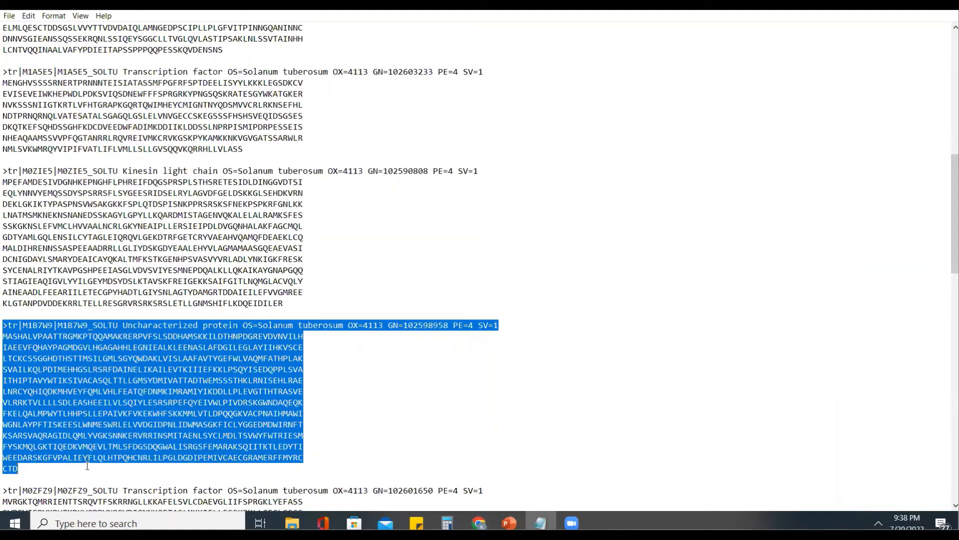
left_click(479, 522)
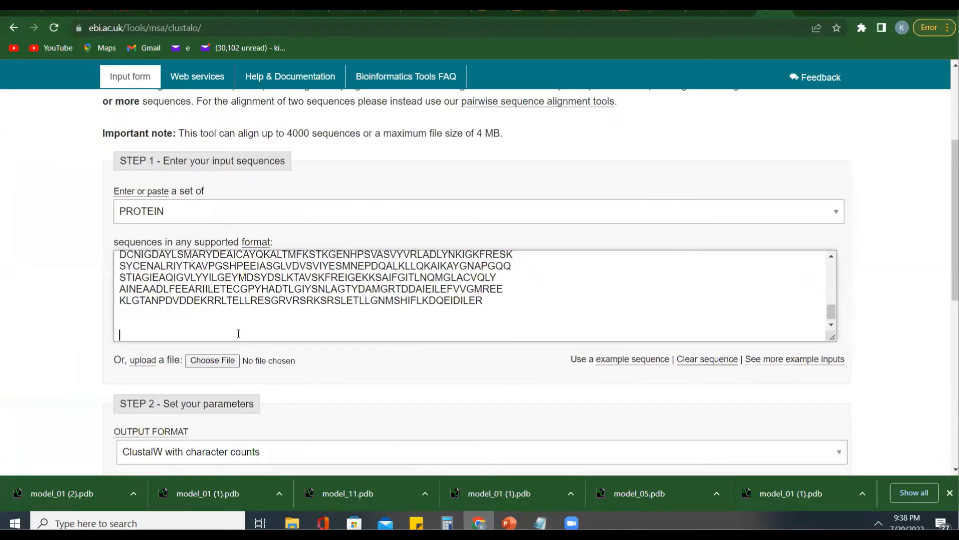
key("ctrl+v")
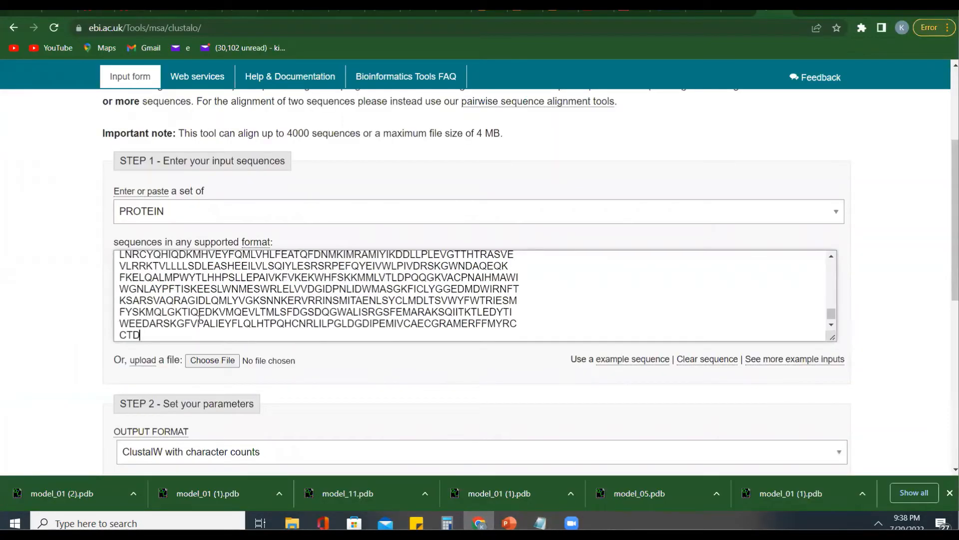
- Review the three pasted FASTA records in the sequence box, checking their headers and separation
scroll(227, 283, "up", 10)
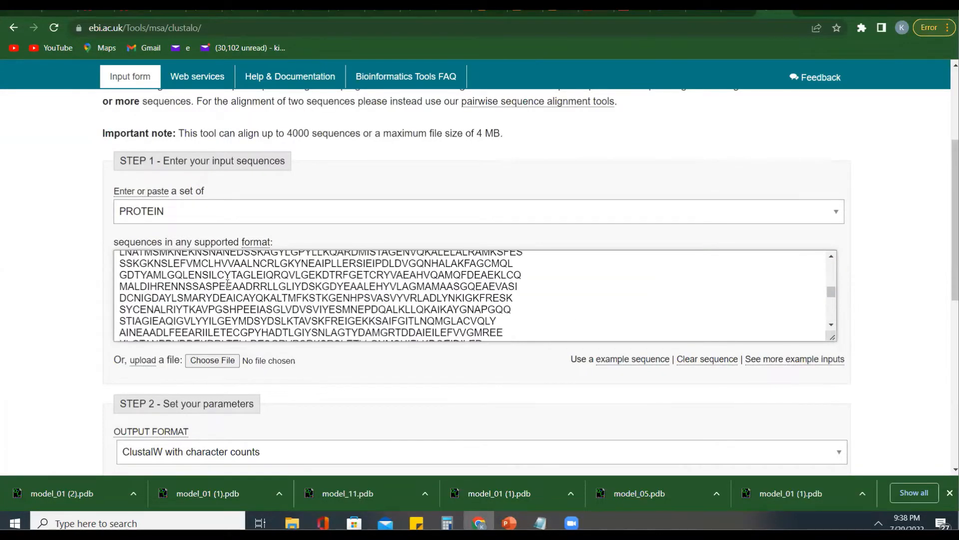
scroll(227, 283, "up", 10)
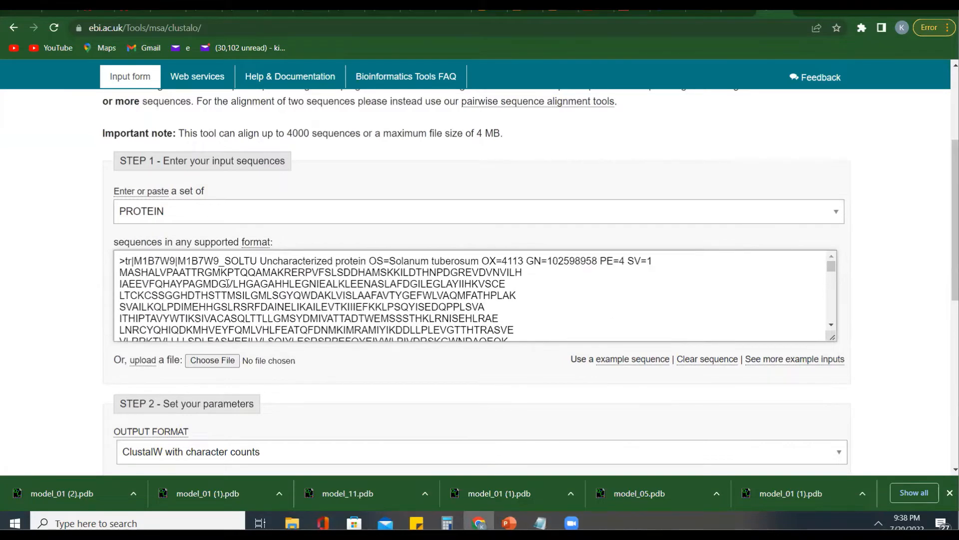
scroll(227, 283, "down", 20)
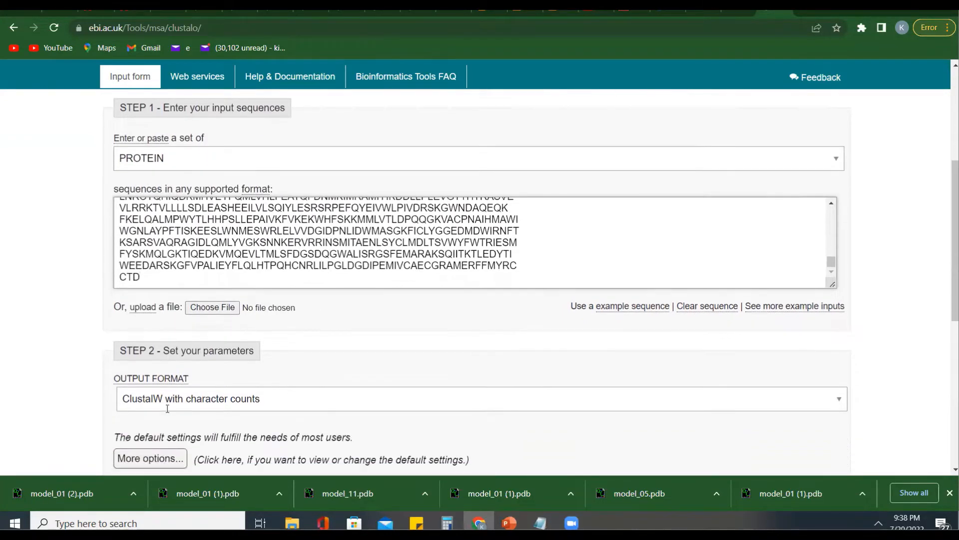
scroll(168, 408, "down", 2)
scroll(208, 179, "up", 10)
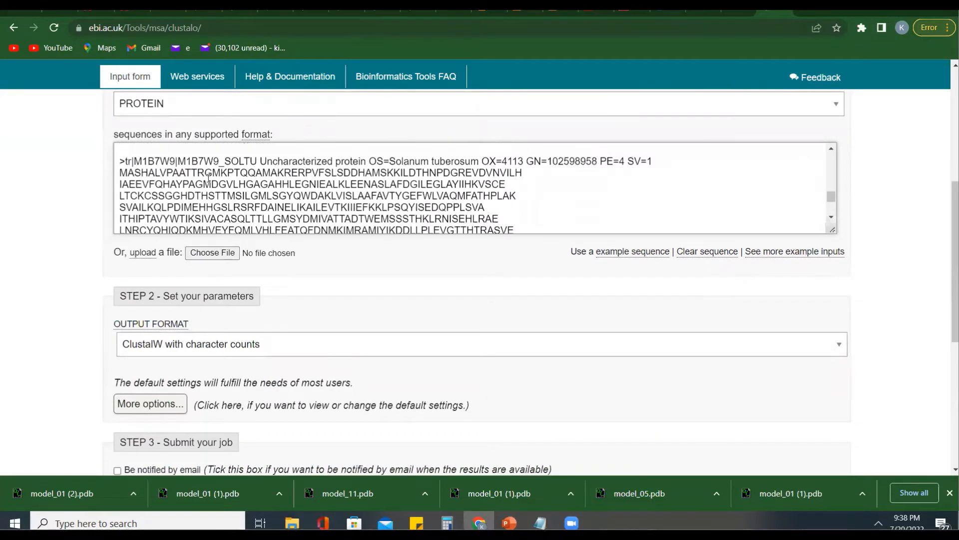
scroll(209, 178, "up", 3)
scroll(205, 290, "up", 4)
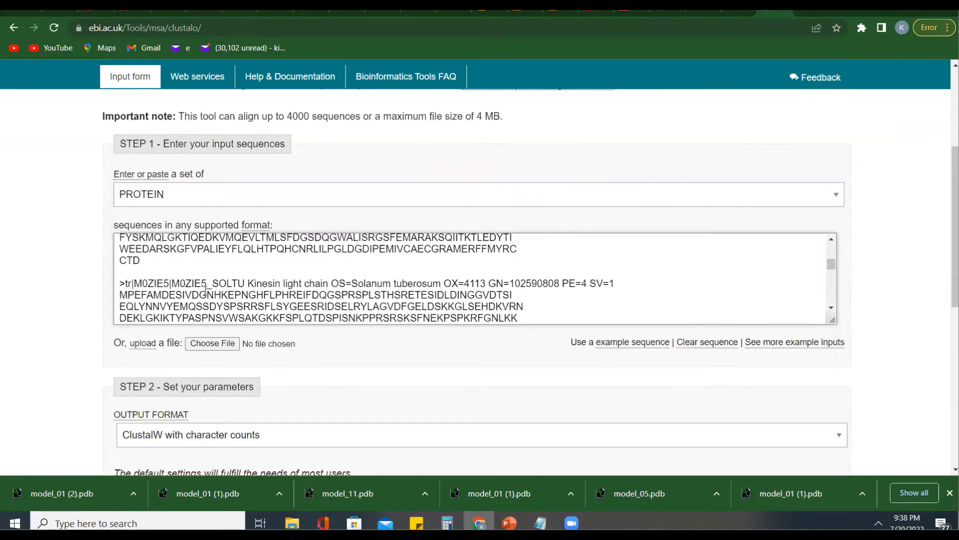
- Review the available output formats and choose ClustalW with character counts for the alignment
scroll(265, 211, "down", 5)
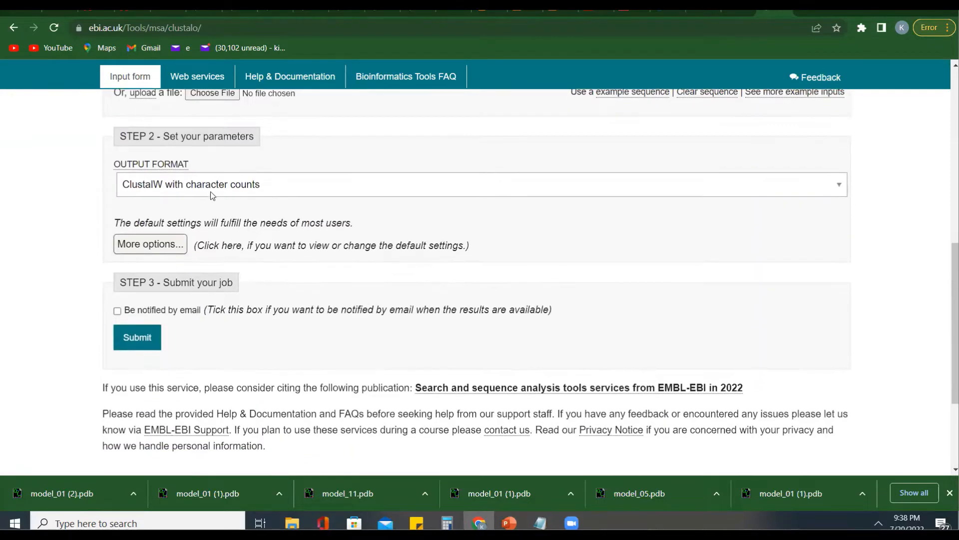
left_click(203, 188)
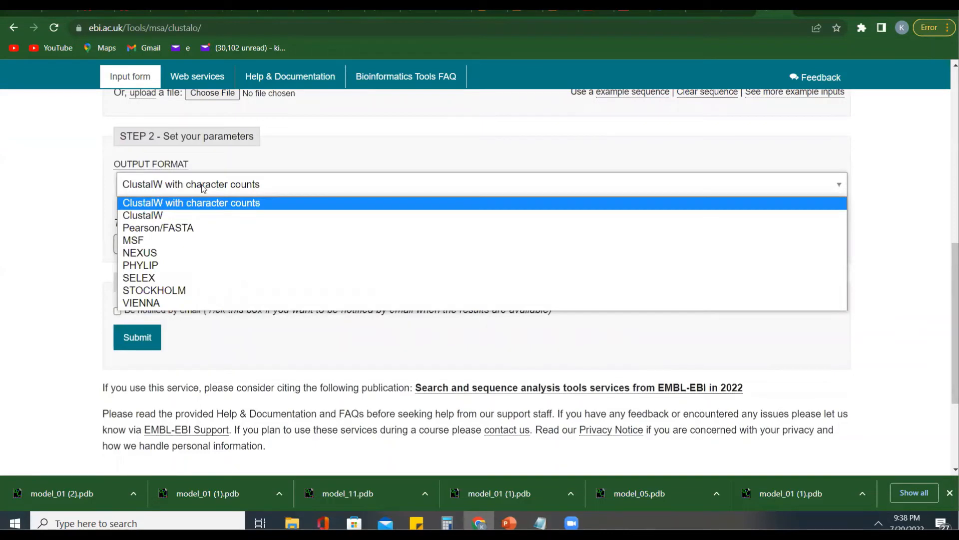
left_click(181, 201)
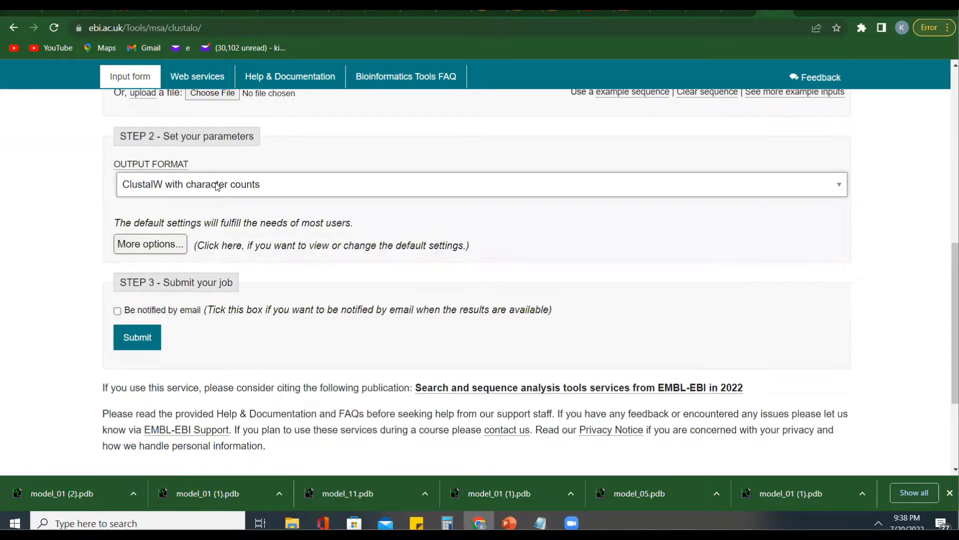
scroll(171, 231, "down", 1)
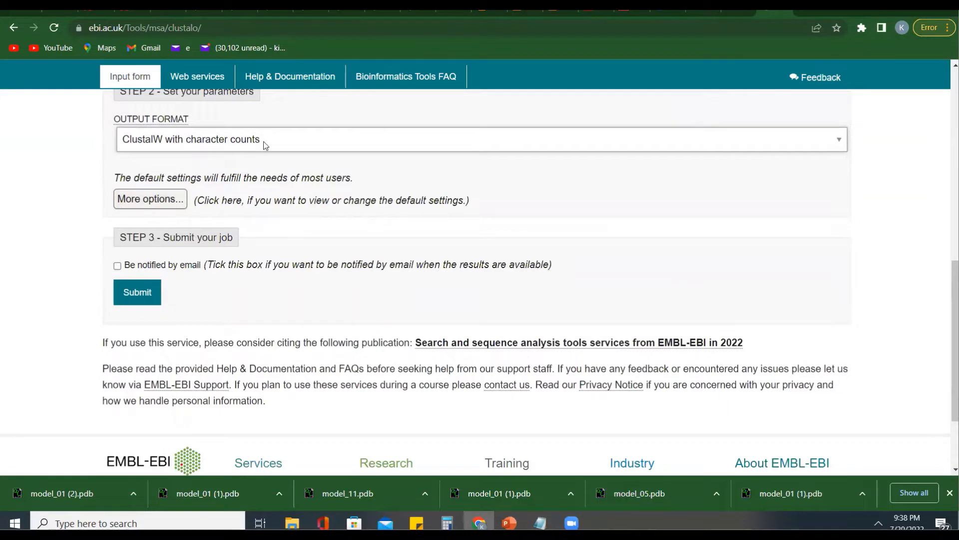
left_click(213, 140)
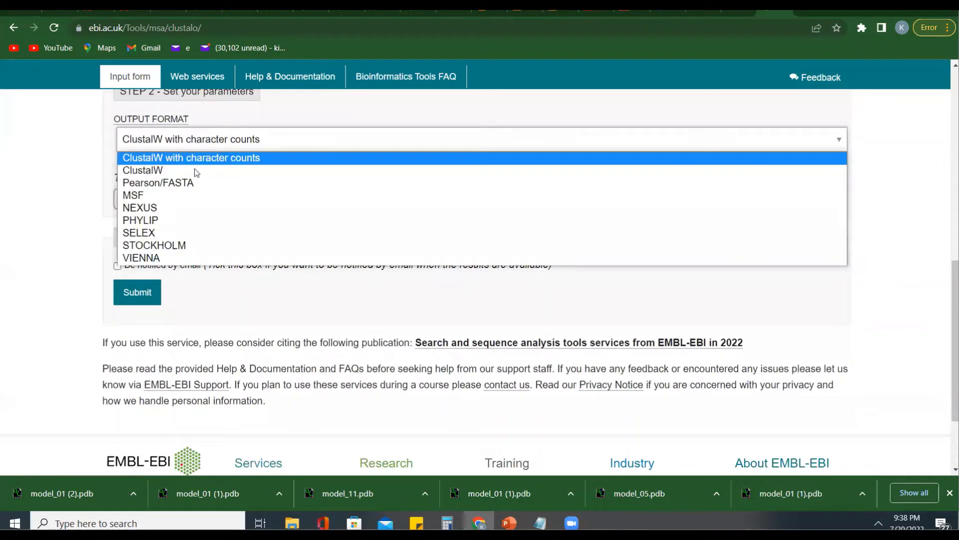
left_click(205, 142)
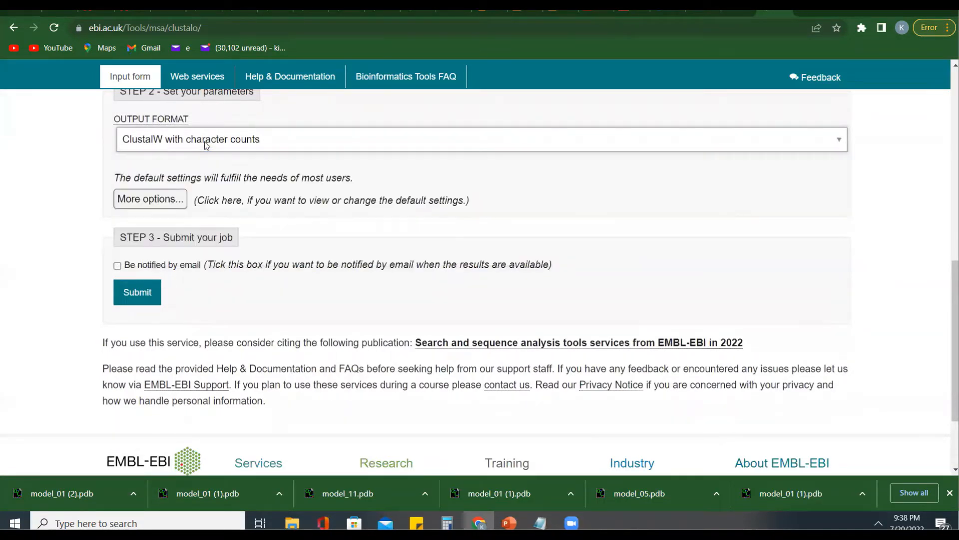
scroll(216, 235, "down", 1)
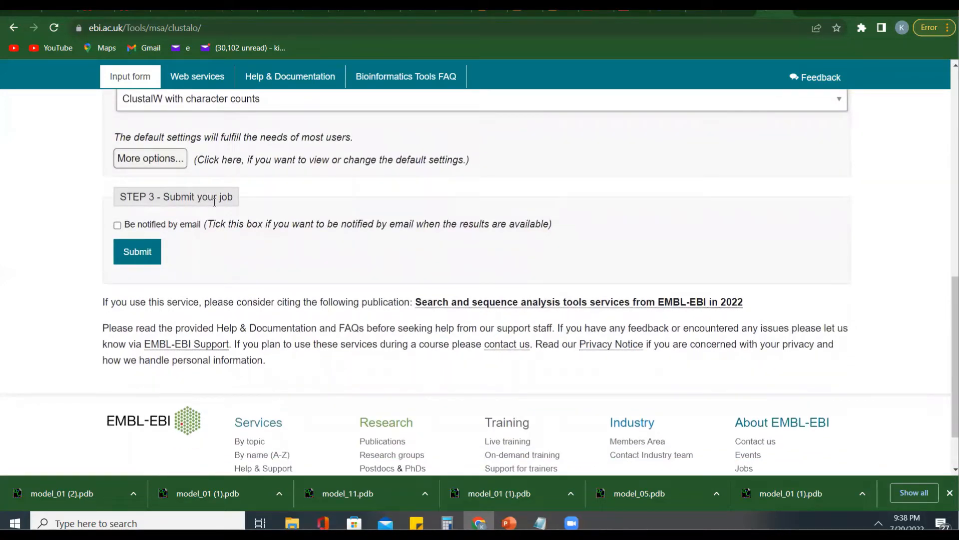
- Try to submit the alignment job with email notification turned off
left_click(117, 225)
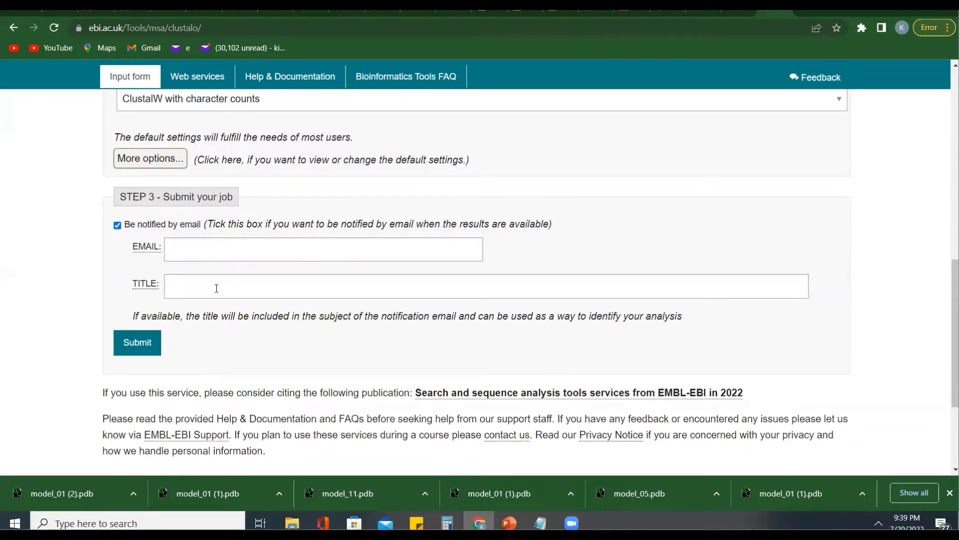
left_click(117, 225)
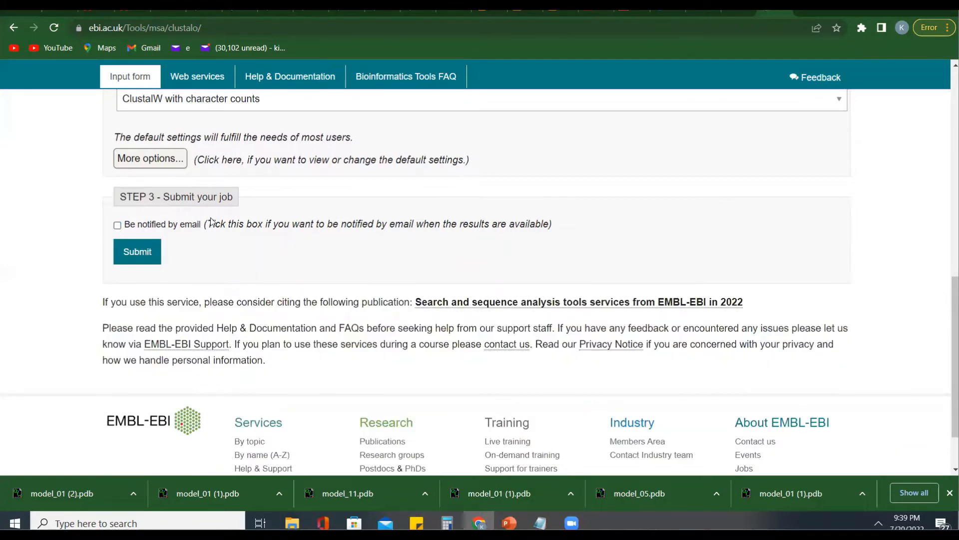
left_click(140, 252)
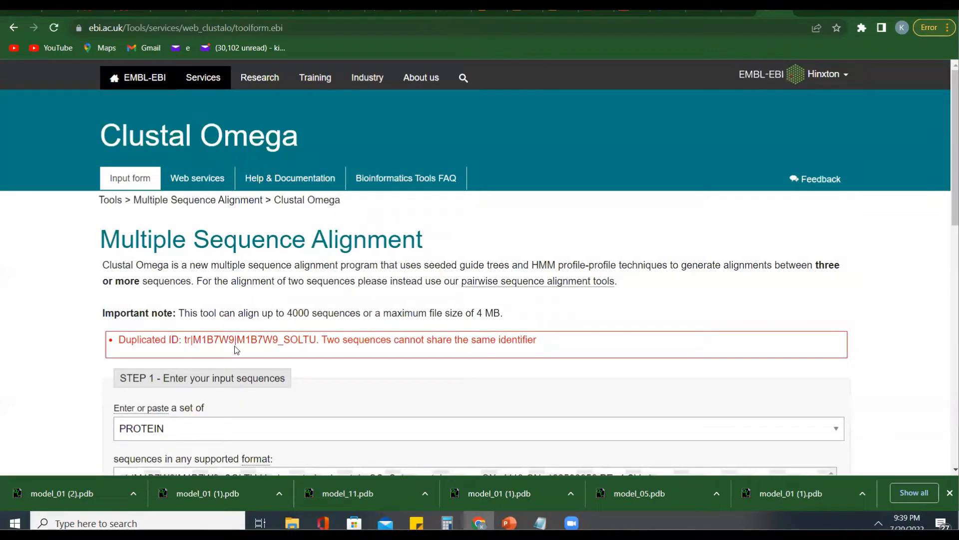
scroll(316, 353, "down", 3)
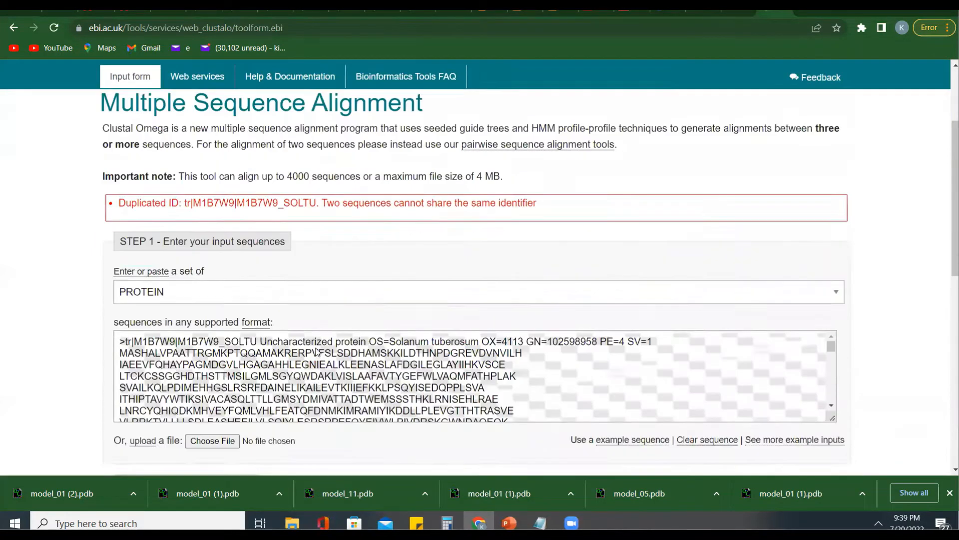
- Delete everything below the first M1B7W9_SOLTU record in the sequence box, including its duplicate
scroll(317, 352, "down", 1)
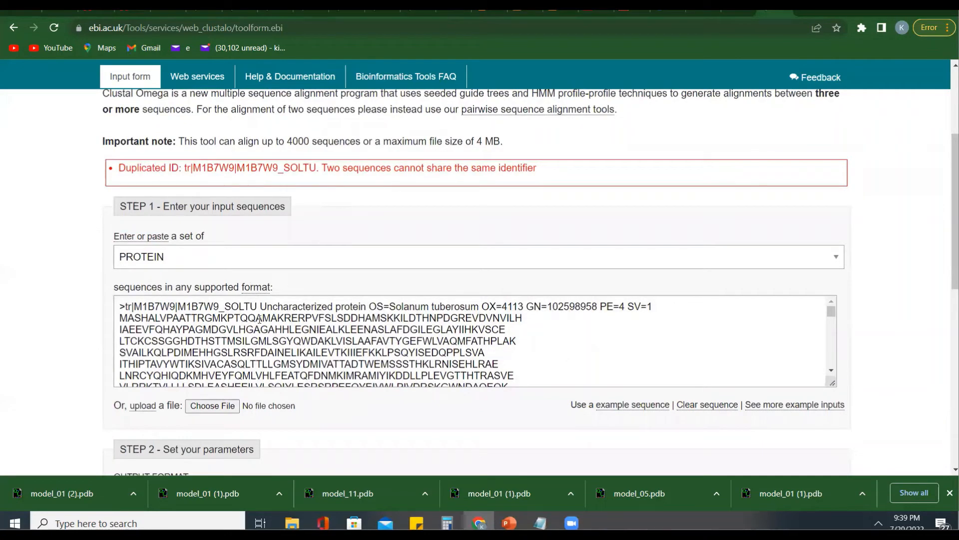
scroll(259, 319, "down", 5)
scroll(259, 319, "down", 6)
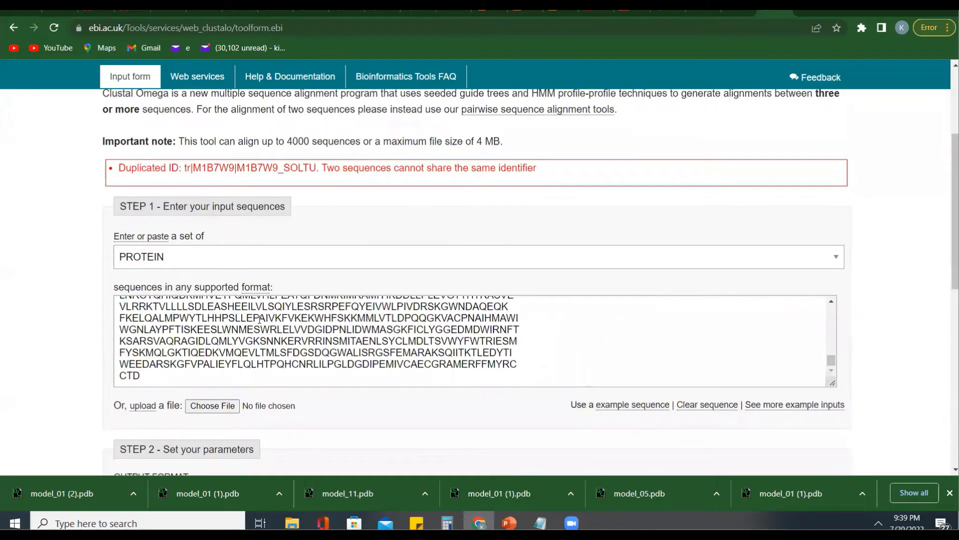
scroll(150, 406, "up", 1)
left_click_drag(149, 405, 113, 377)
key("BackSpace")
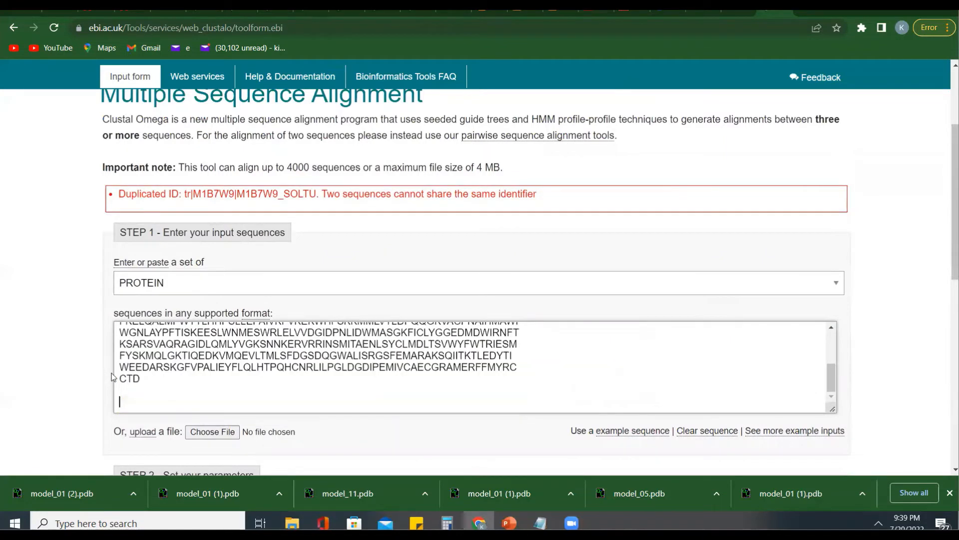
- Copy the M1A5E5_SOLTU transcription factor record from Notepad and append it below the M1B7W9_SOLTU record in Clustal Omega
left_click(540, 522)
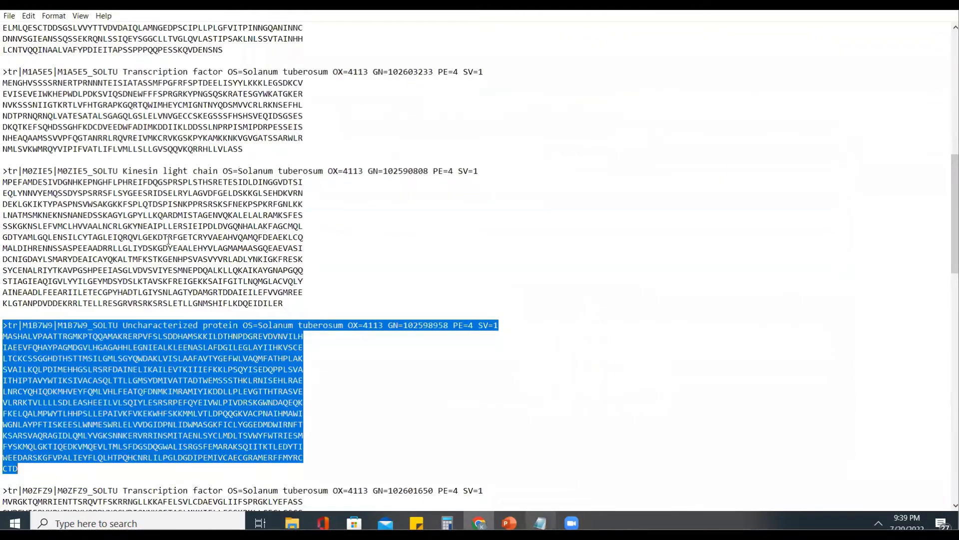
left_click_drag(245, 149, 193, 149)
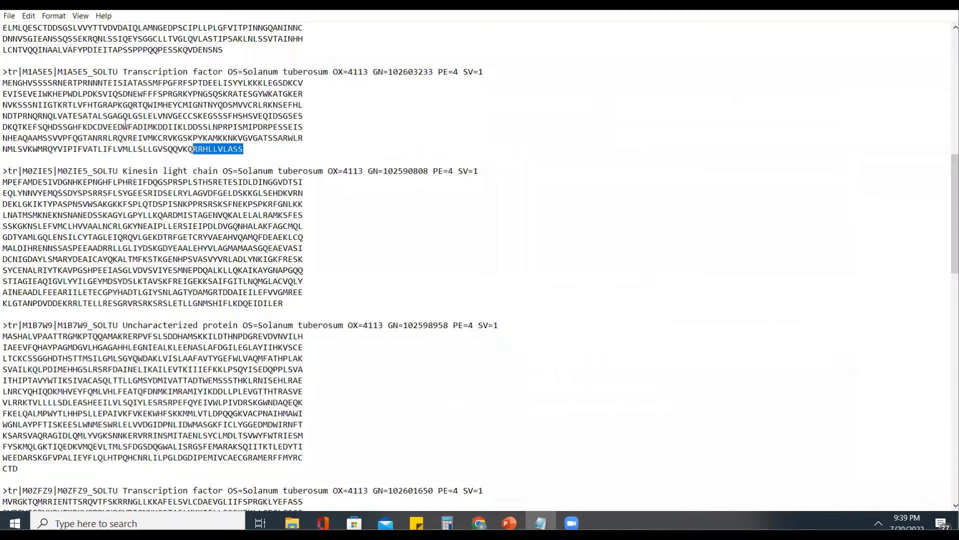
left_click(5, 75, "shift")
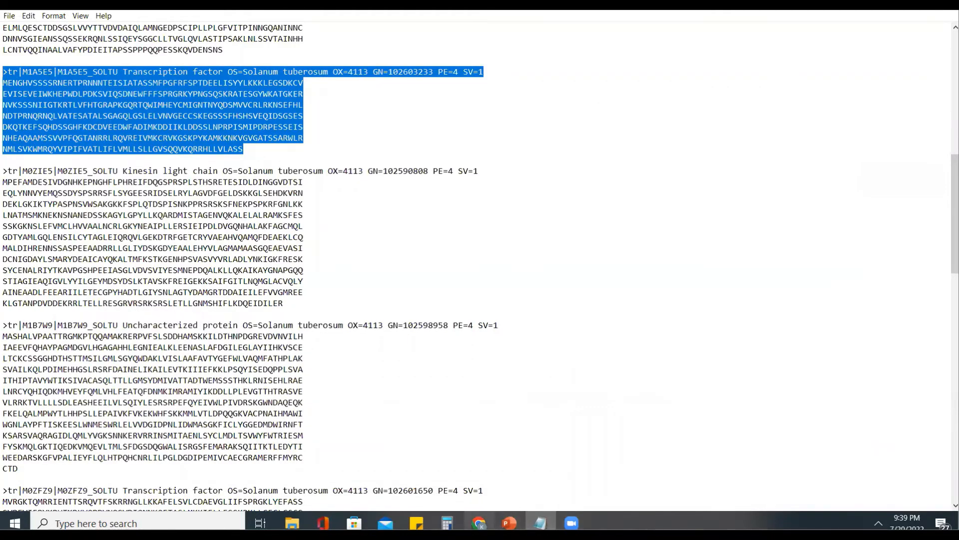
left_click(478, 523)
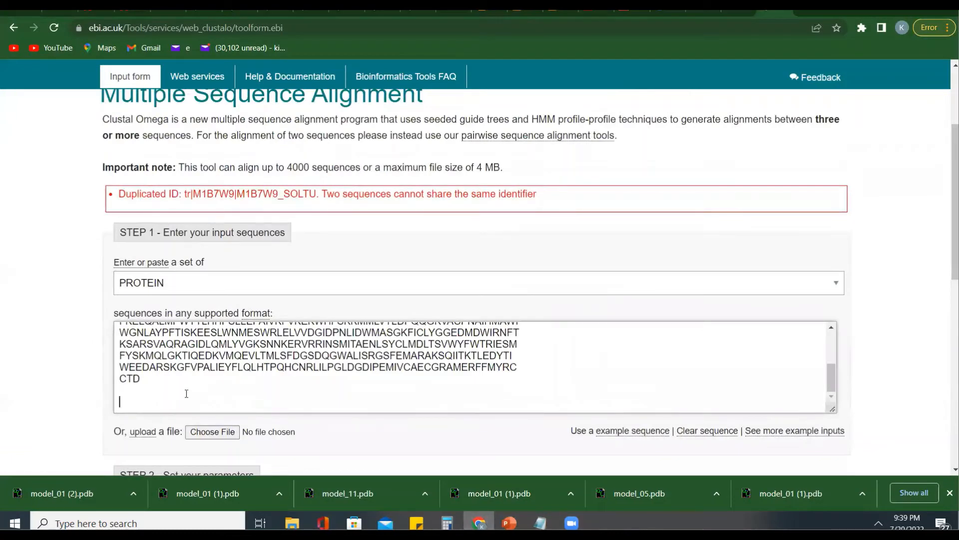
type(">tr|M1A5E5|M1A5E5_SOLTU Transcription factor OS=Solanum tuberosum OX=4113 GN=102605235 PE=4 SV=1 MENGHVSSSSRNERTPRNNNTEISIATASSMFPGFRFSPTDEELISYYLKKKLEGSDKCV EVISEVEIWKHEPWDLPDKSVIQSDNEWFFFSPRGRKYPNGSQSKRATESGYWKATGKER NVKSSSNIIGTKRTLVFHTGRAPKGQRTQWIMHEYCMIGNTNYQDSMVVCRLRKNSEFHL NDTPRNQRNQLVATESATALSGAGQLGSLELVNVGECCSKEGSSSFHSHSVEQIDSGSES DKQTKEFSQHDSSGHFKDCDVEEDWFADIMKDDIIKLDDSSLNPRPISMIPDRPESSEIS NHEAQAAMSSVVPFQGTANRRLRQVREIVMKCRVKGSKPYKAMKKNKVGVGATSSARWLR NMLSVKWMRQYVIPIFVATLIFLVMLLSLLGVSQQVKQRRHLLVLASS")
scroll(320, 366, "down", 1)
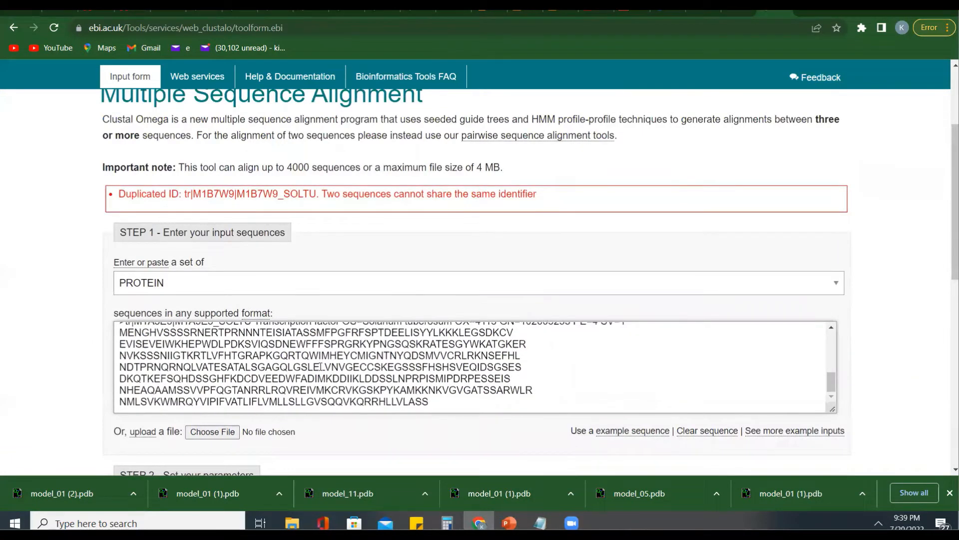
scroll(320, 366, "up", 1)
- Submit the alignment job with ClustalW with character counts as output format and email notification off
scroll(301, 429, "down", 3)
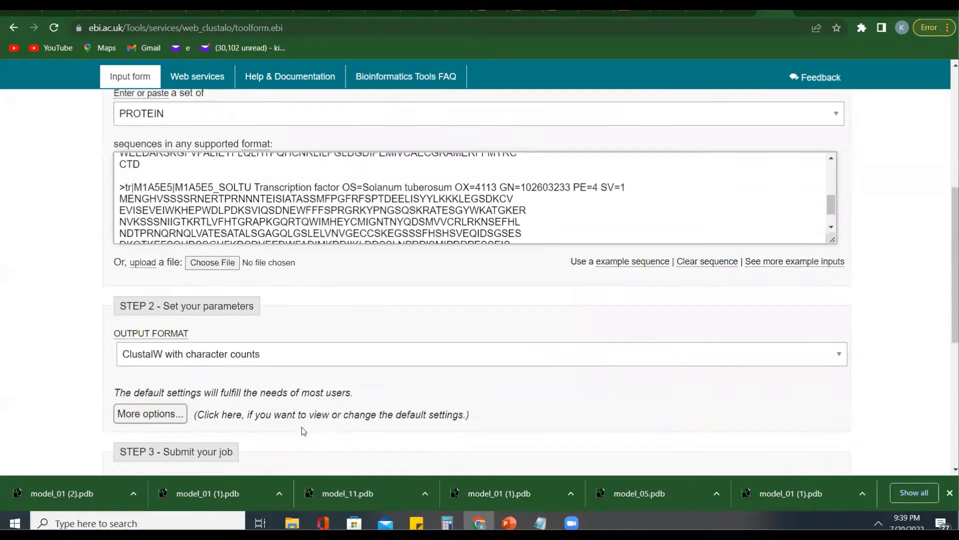
scroll(302, 430, "down", 4)
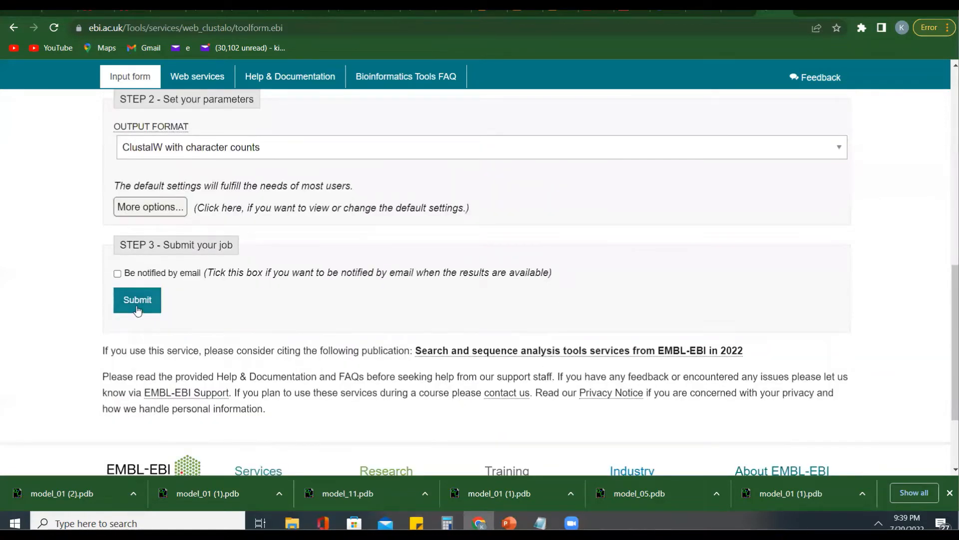
left_click(138, 309)
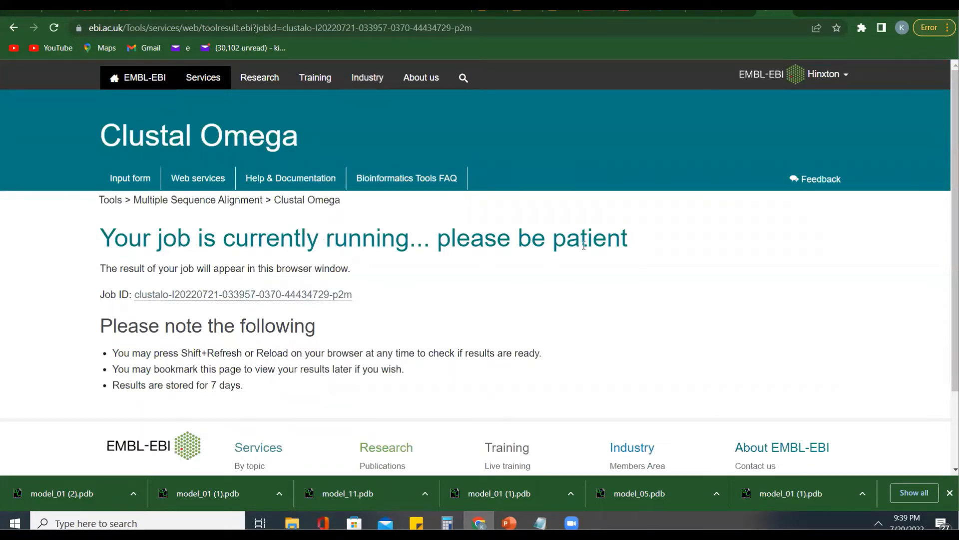
- Examine the resulting alignment from start to end, checking which sequences are included and where they match
scroll(436, 314, "down", 2)
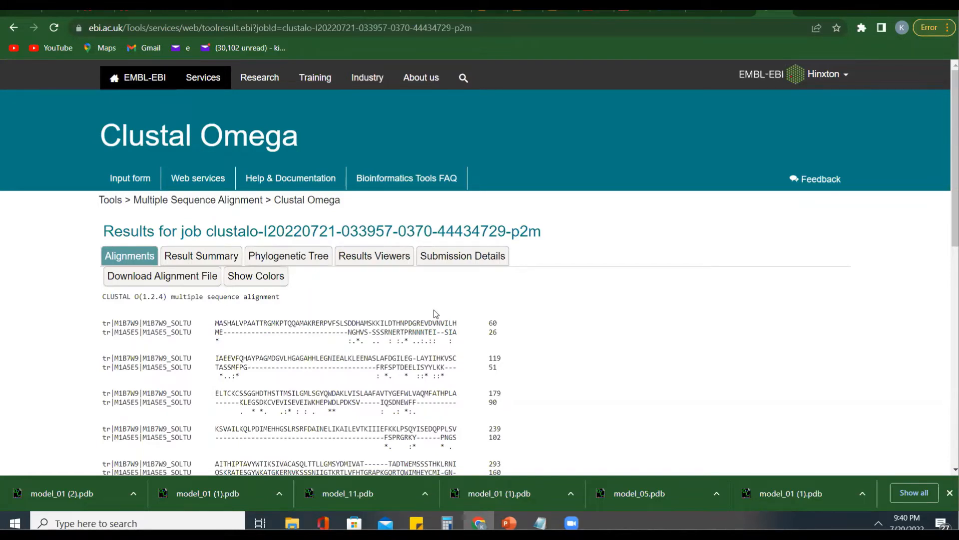
scroll(434, 313, "down", 5)
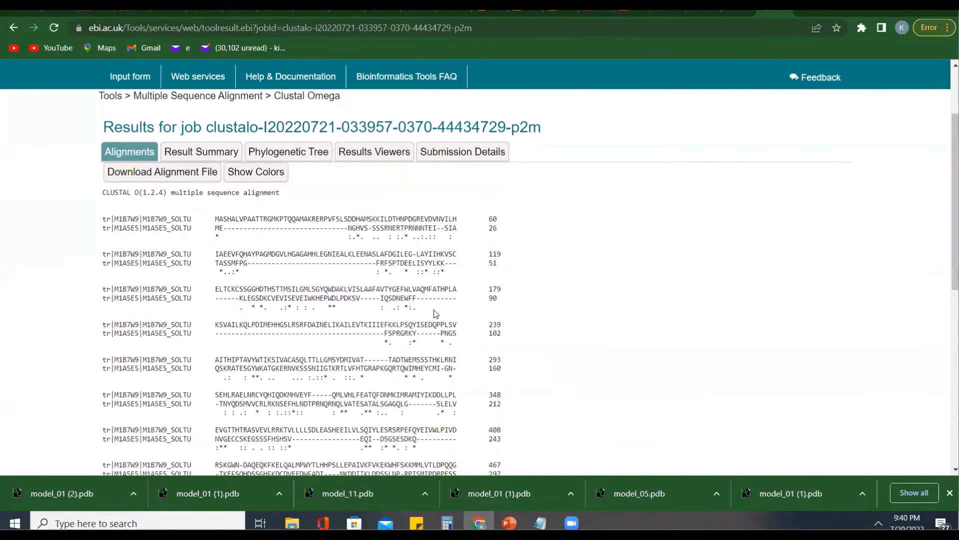
scroll(434, 314, "up", 1)
scroll(434, 313, "down", 4)
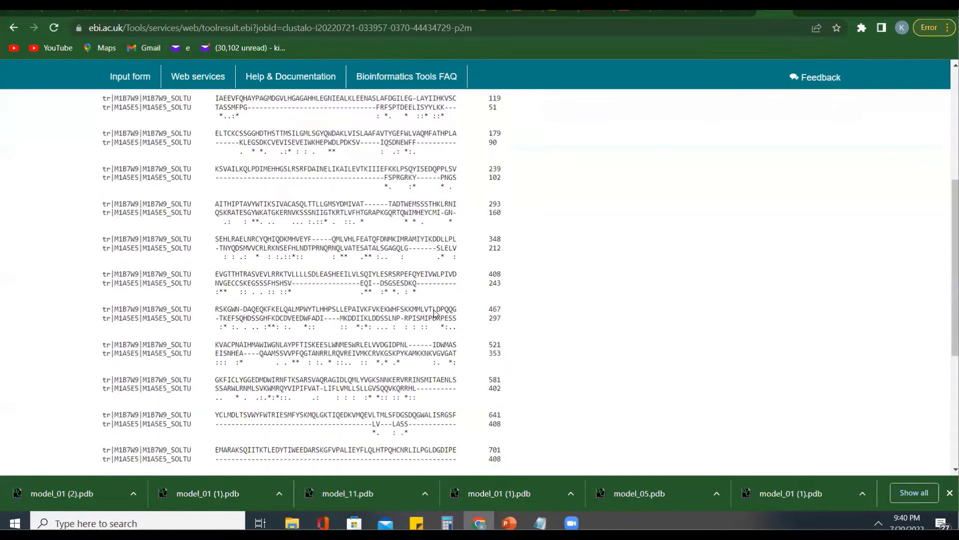
scroll(433, 313, "up", 3)
scroll(434, 313, "up", 1)
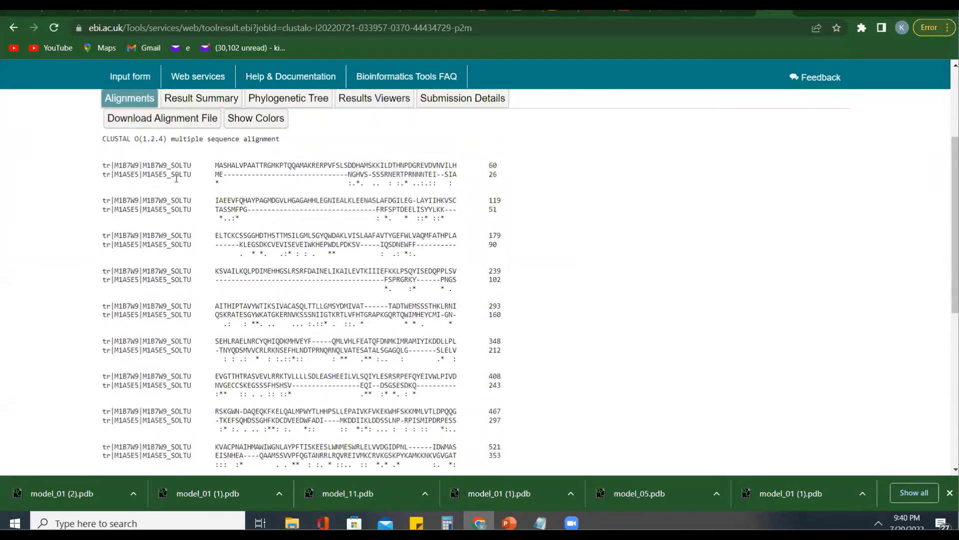
scroll(219, 231, "down", 5)
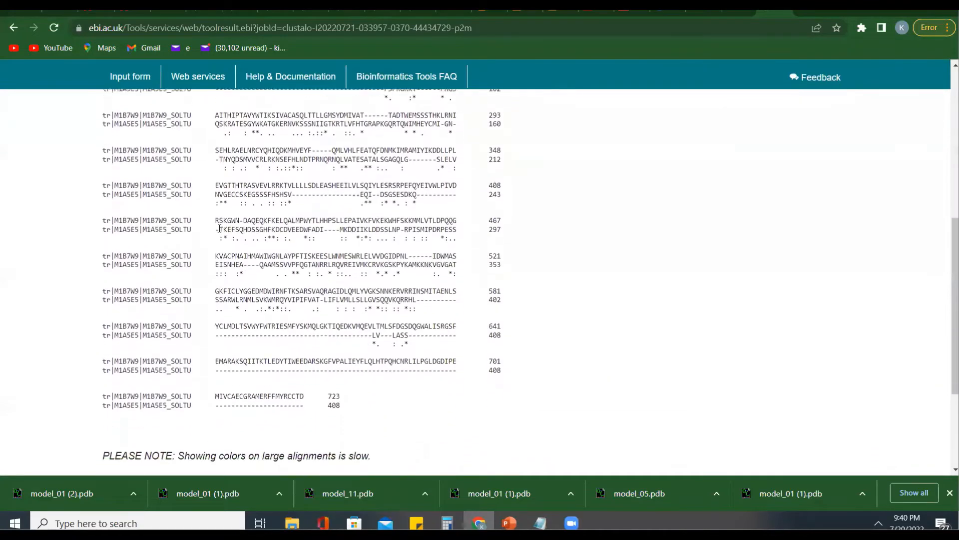
scroll(219, 228, "down", 2)
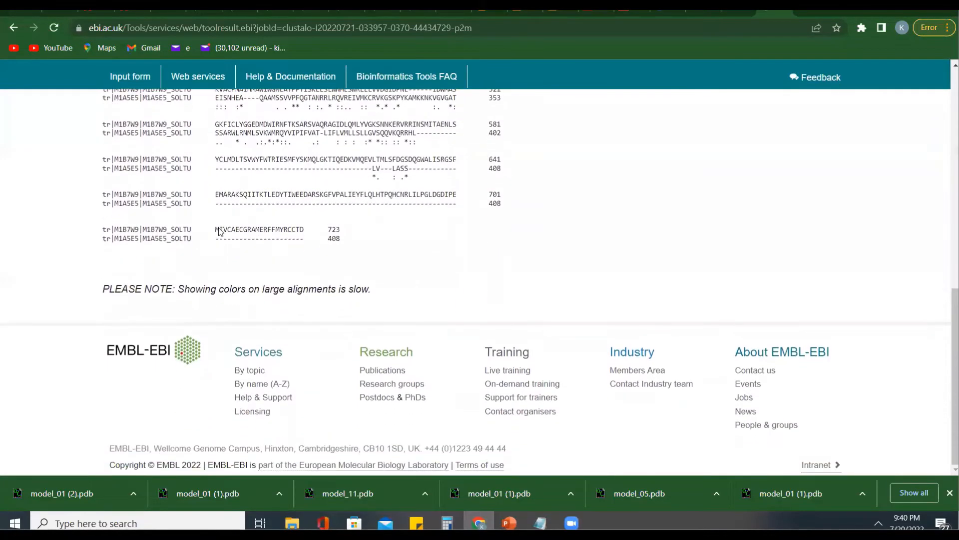
scroll(219, 231, "up", 1)
scroll(219, 231, "up", 7)
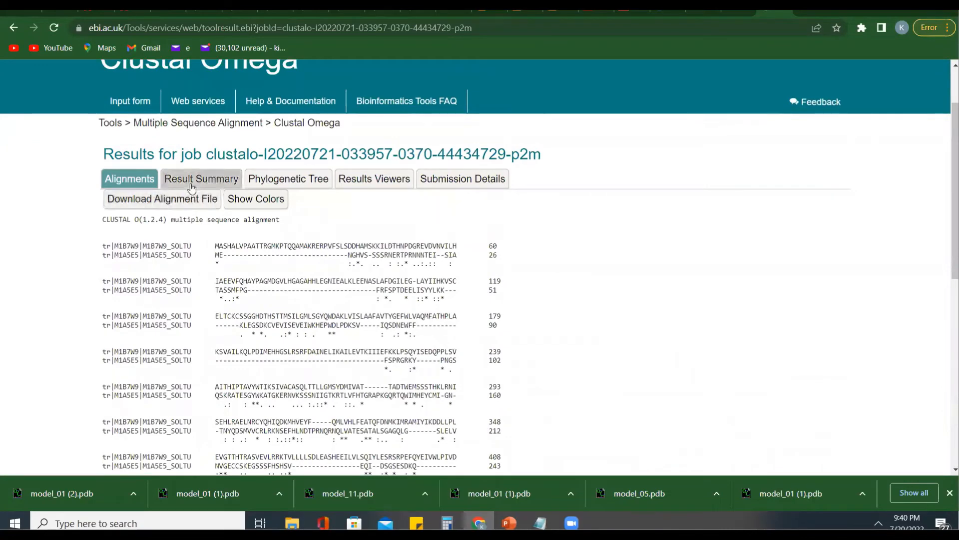
- View the phylogenetic tree of the alignment and display it with real branch lengths
left_click(278, 180)
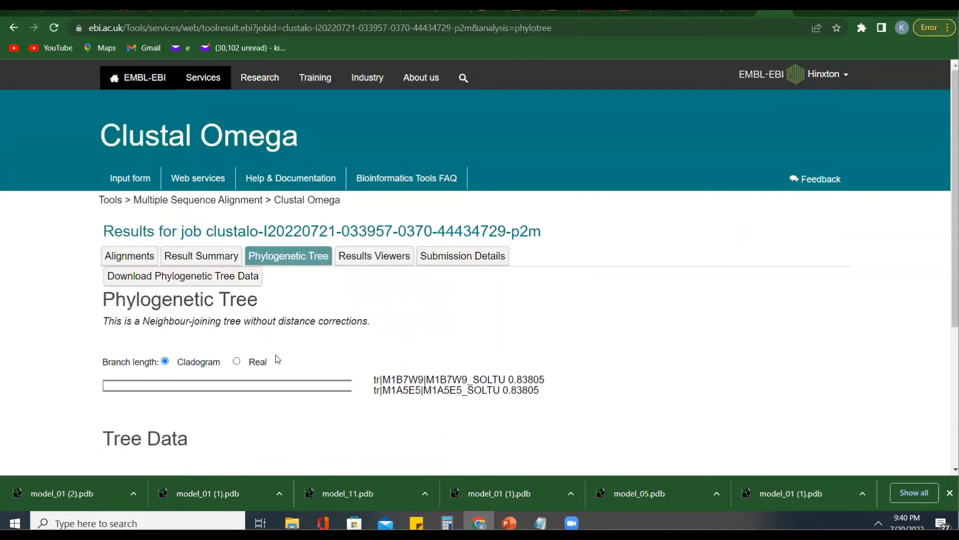
left_click(237, 362)
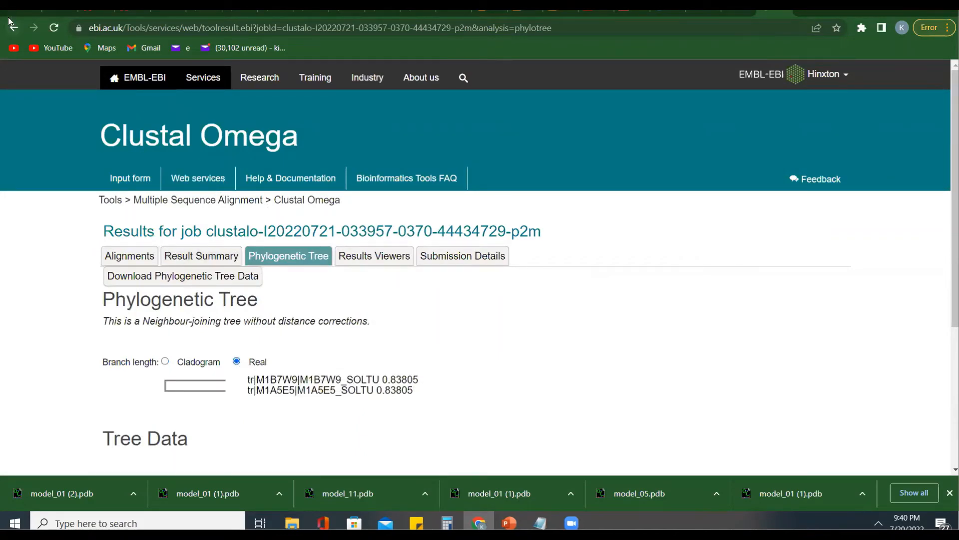
- Go back to the Clustal Omega input form and reload it, resubmitting the earlier form data
left_click(13, 28)
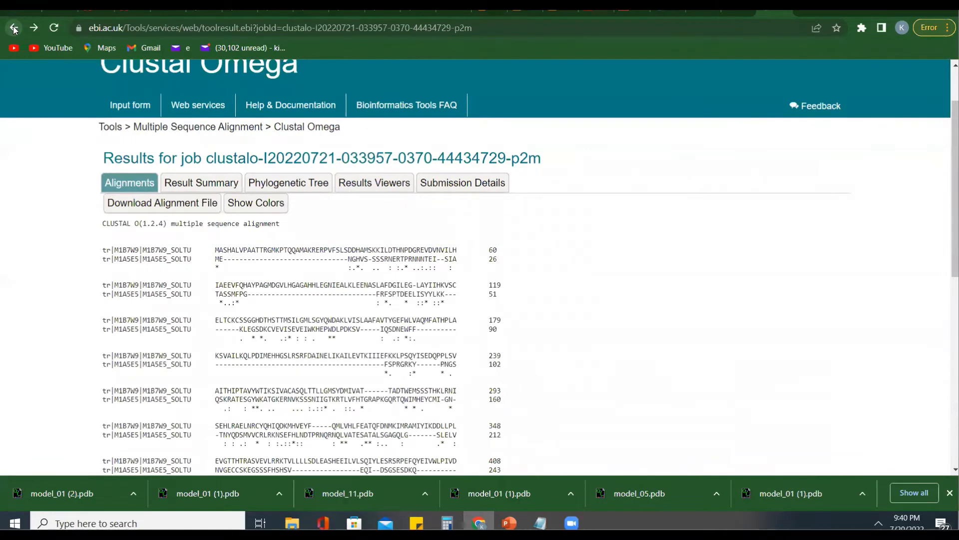
left_click(14, 29)
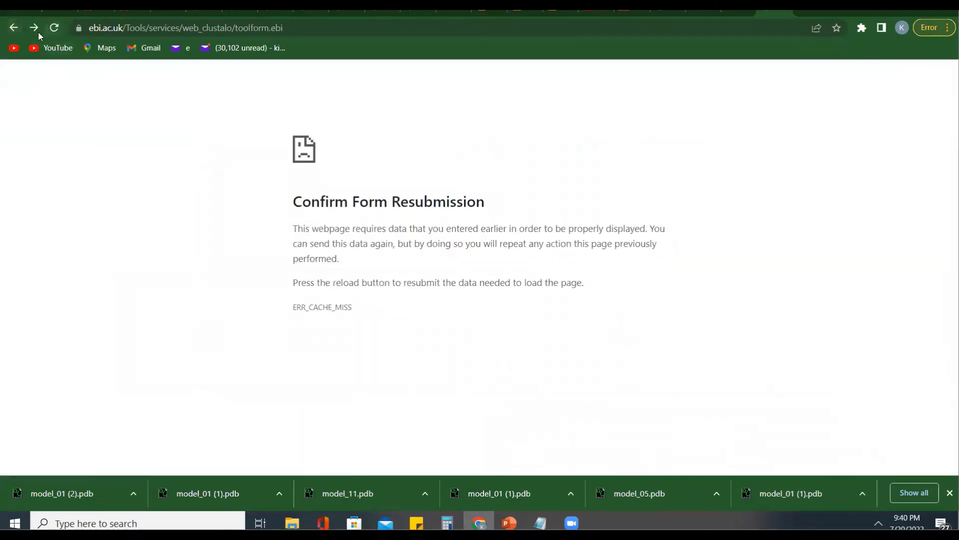
left_click(53, 27)
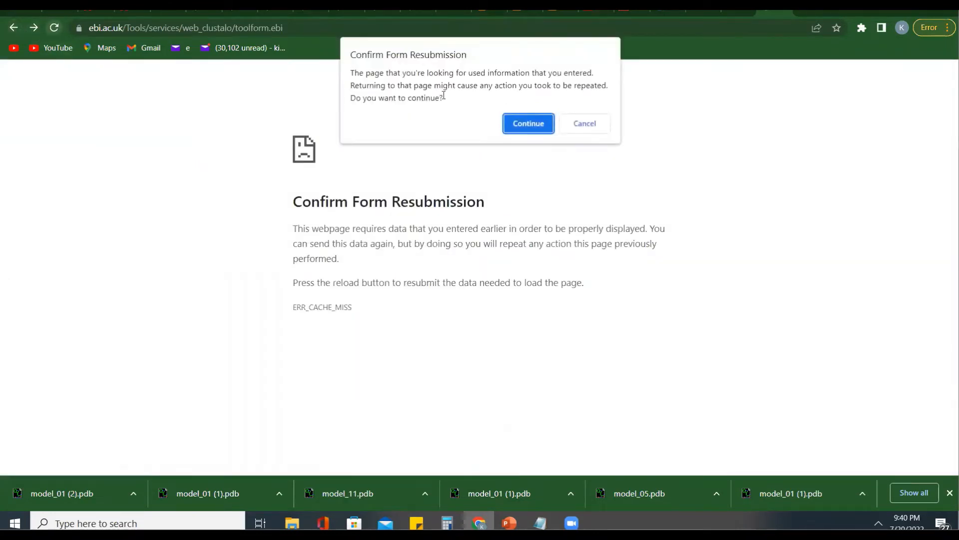
left_click(530, 130)
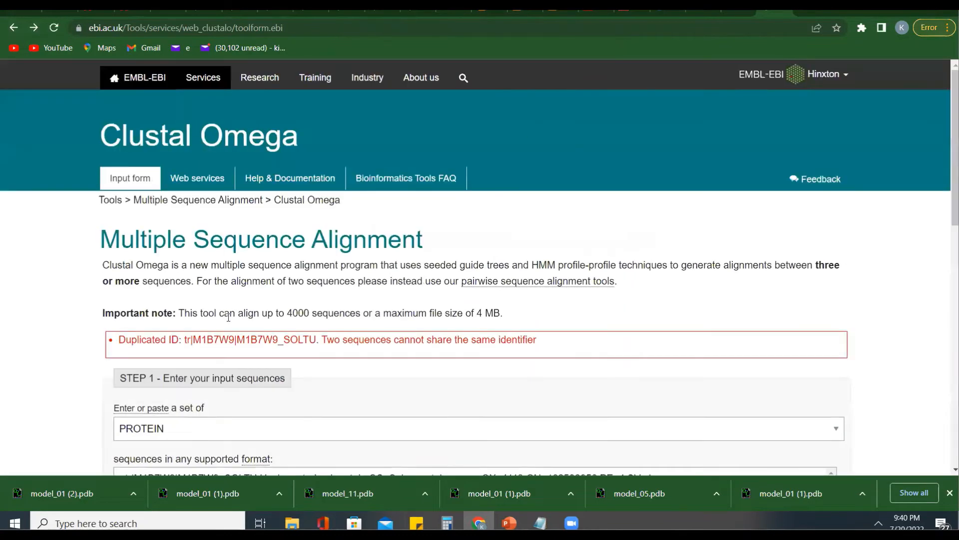
- Review the headers of all FASTA records in the restored sequence box to locate the repeated identifier
scroll(320, 388, "down", 3)
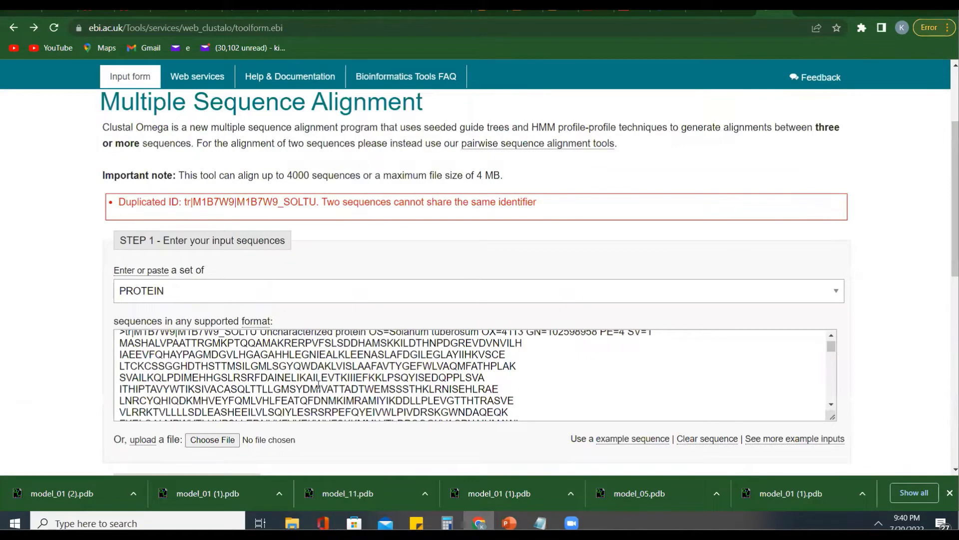
scroll(318, 386, "down", 3)
scroll(318, 385, "down", 5)
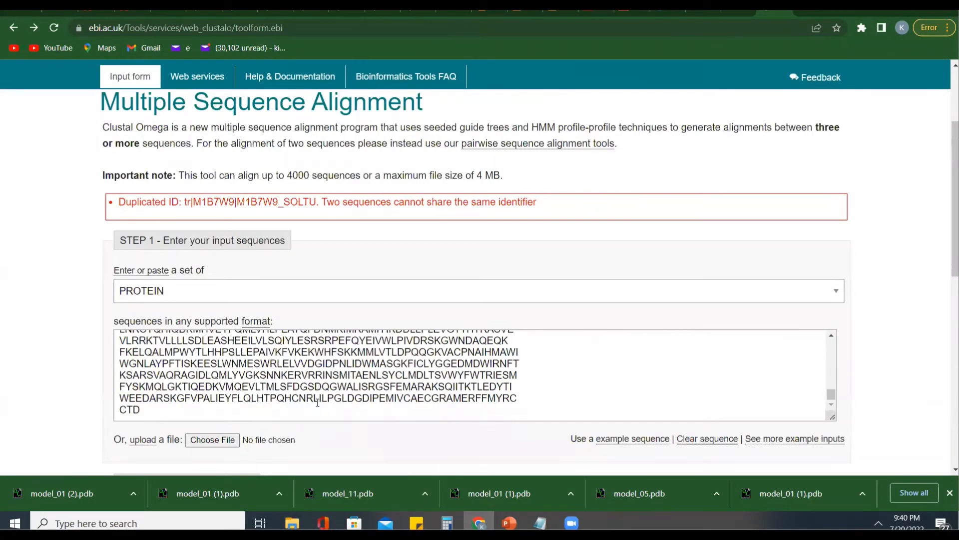
scroll(318, 403, "up", 10)
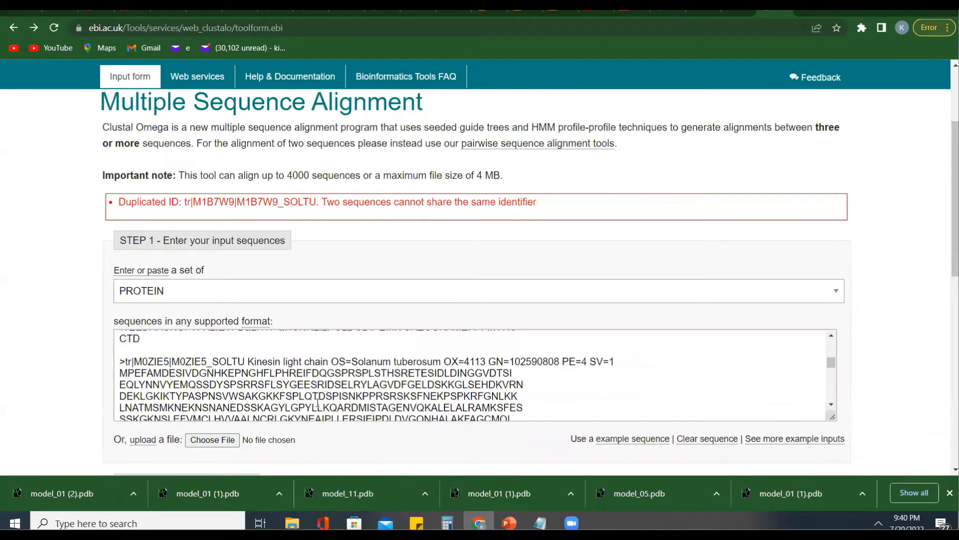
scroll(317, 402, "up", 5)
scroll(274, 353, "down", 1)
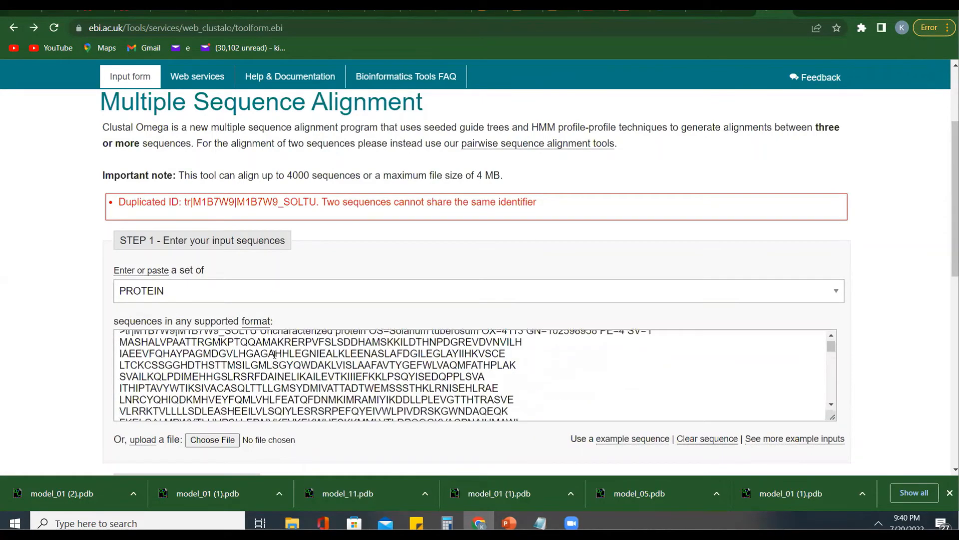
scroll(274, 354, "up", 1)
scroll(274, 354, "down", 3)
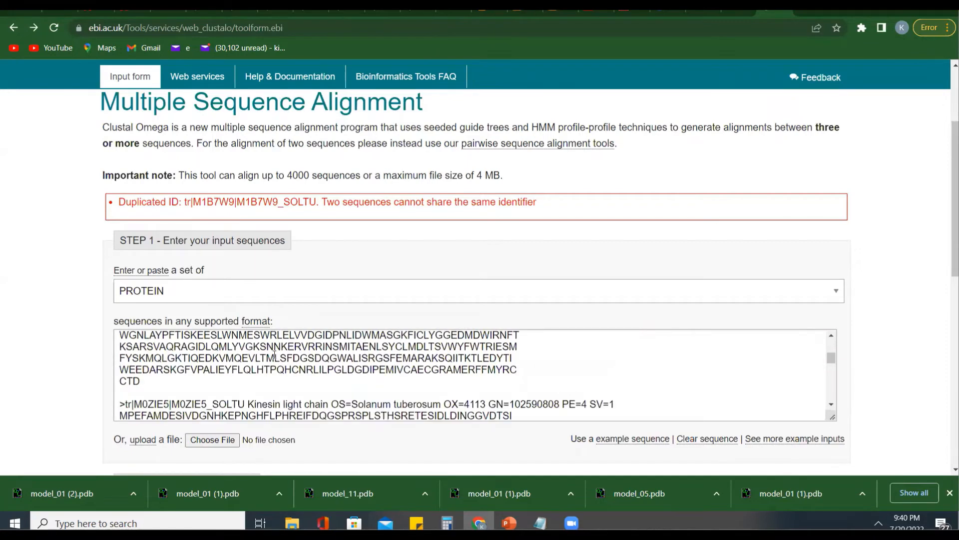
scroll(274, 354, "up", 1)
scroll(274, 353, "up", 3)
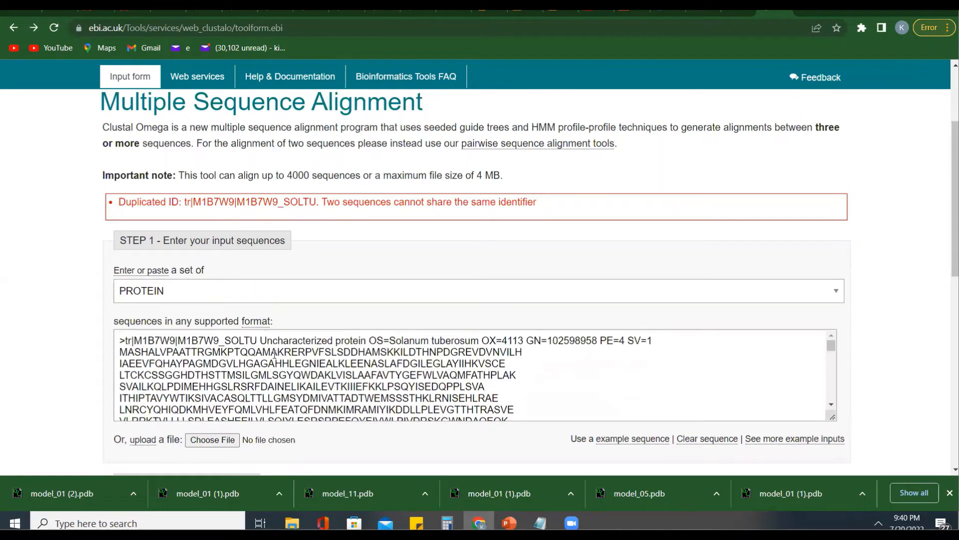
scroll(274, 353, "down", 2)
scroll(274, 353, "down", 6)
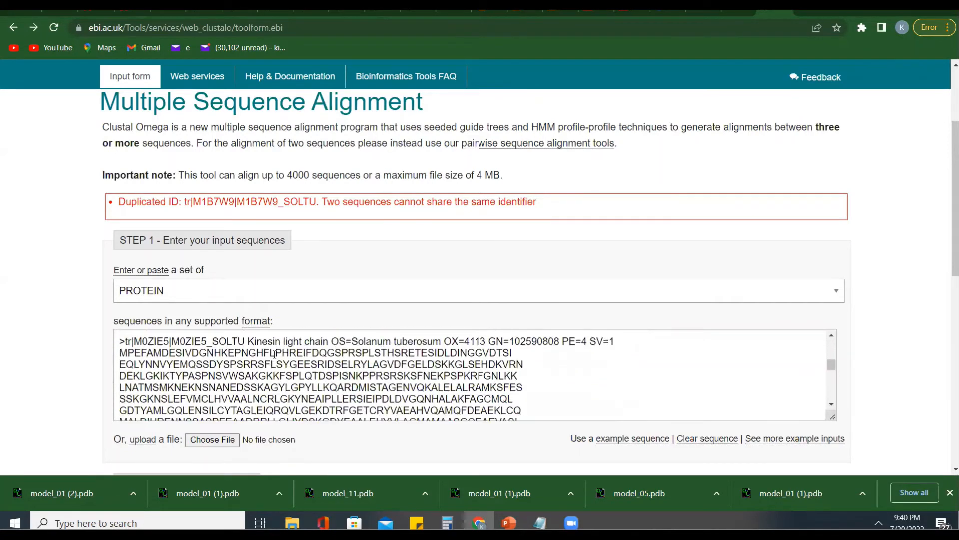
scroll(274, 354, "down", 1)
scroll(274, 354, "down", 5)
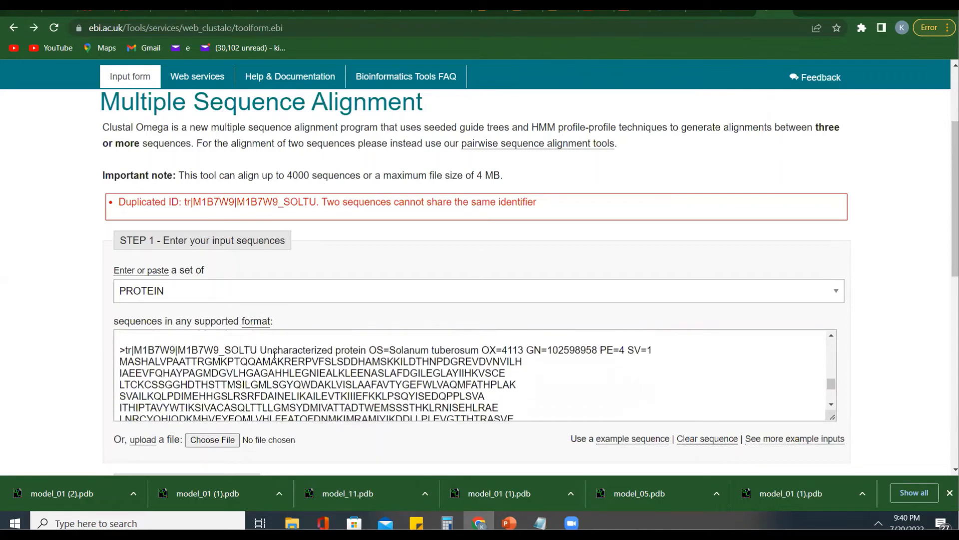
- Delete the duplicated M1B7W9 FASTA record at the end of the sequence box, including its trailing CTD residues
scroll(275, 354, "up", 1)
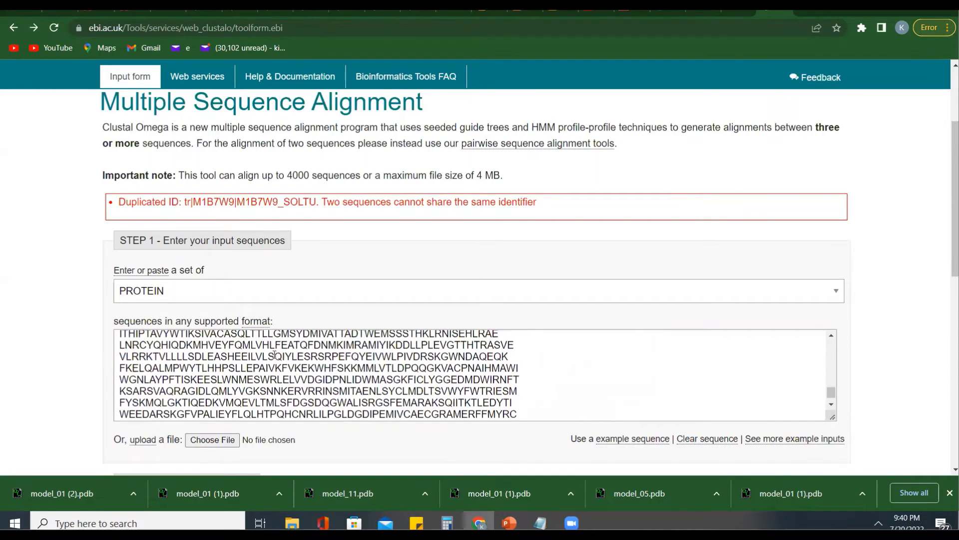
left_click(521, 415)
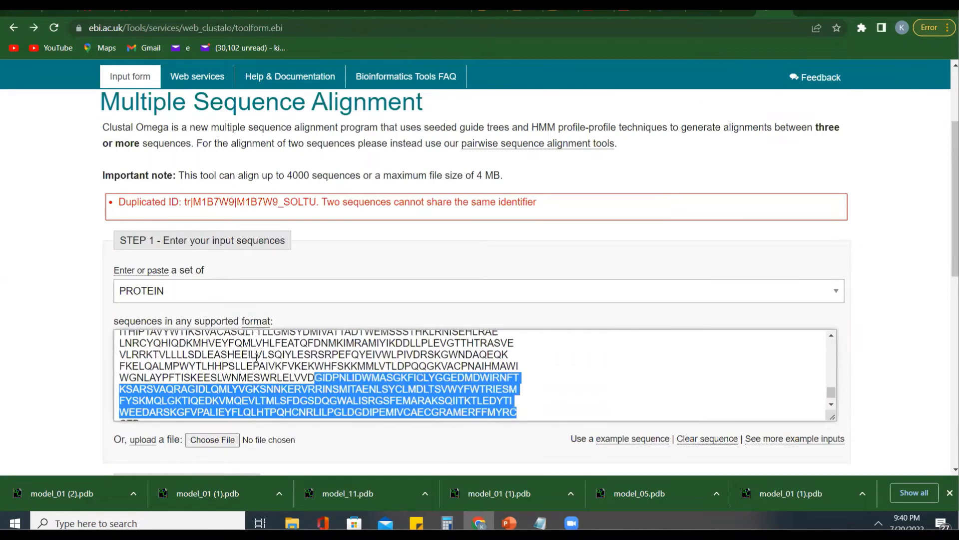
left_click_drag(256, 357, 117, 379)
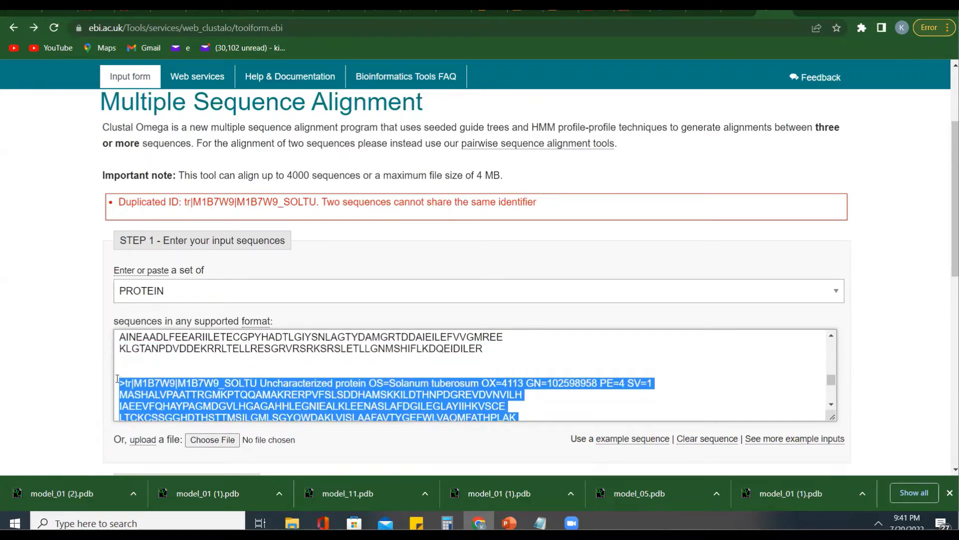
key("Delete")
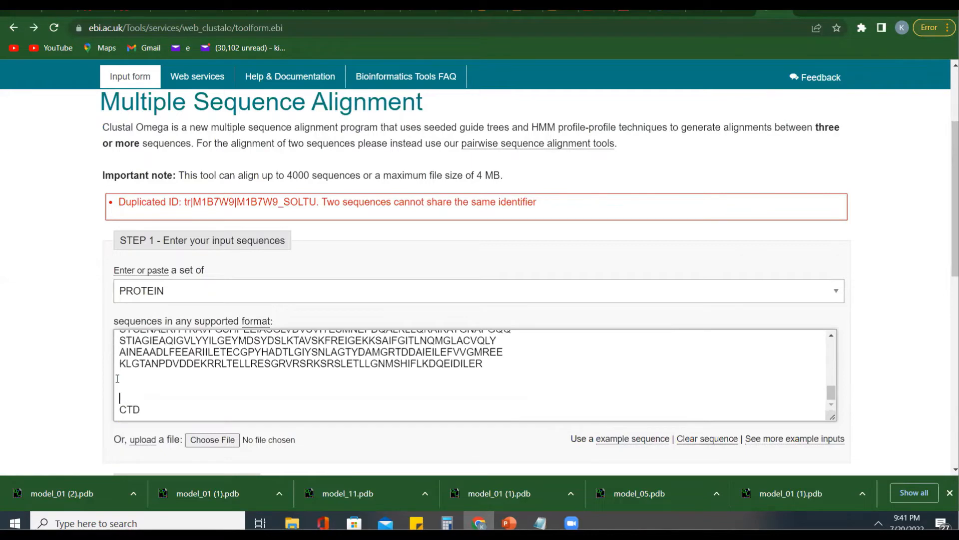
key("Delete")
key("Delete")
key("Delete")
key("Delete")
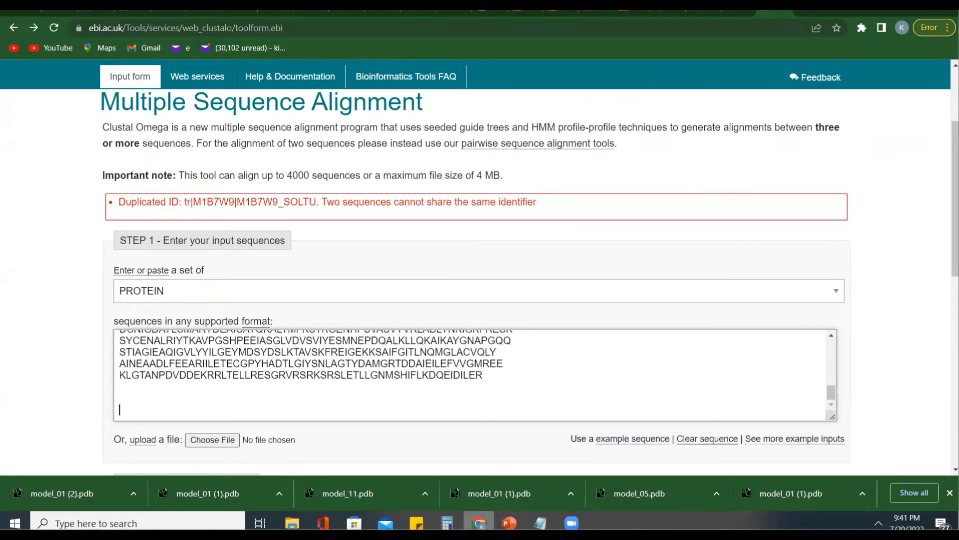
- Copy the full M0ZQX4 Homeobox protein record from the Notepad sequence file and paste it at the end of the Clustal Omega sequence box
left_click(541, 522)
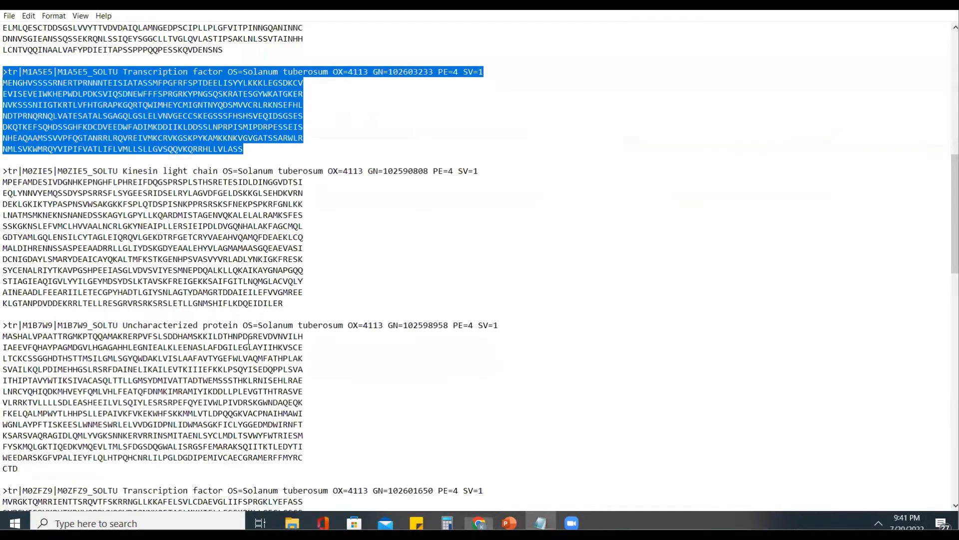
scroll(249, 339, "up", 5)
scroll(223, 434, "up", 7)
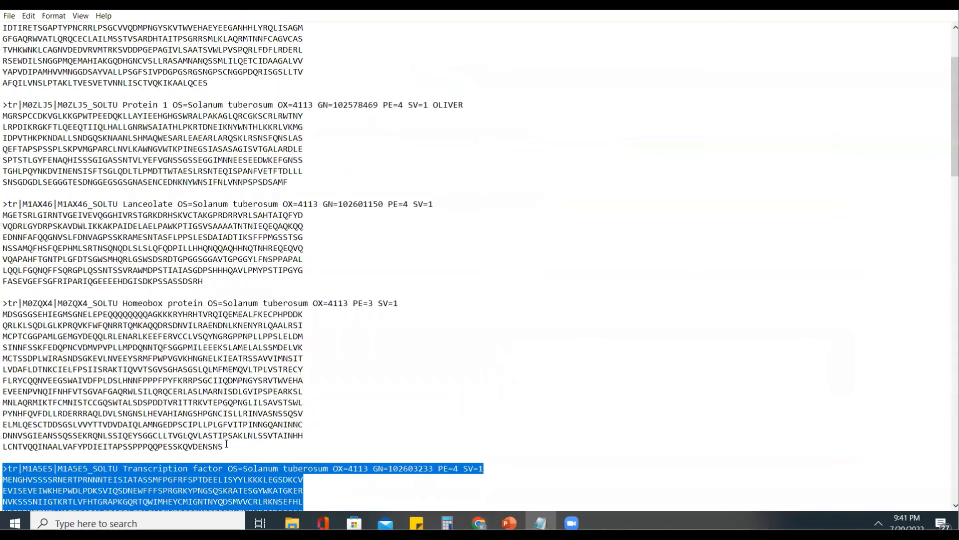
left_click(27, 325, "shift")
left_click(4, 304, "shift")
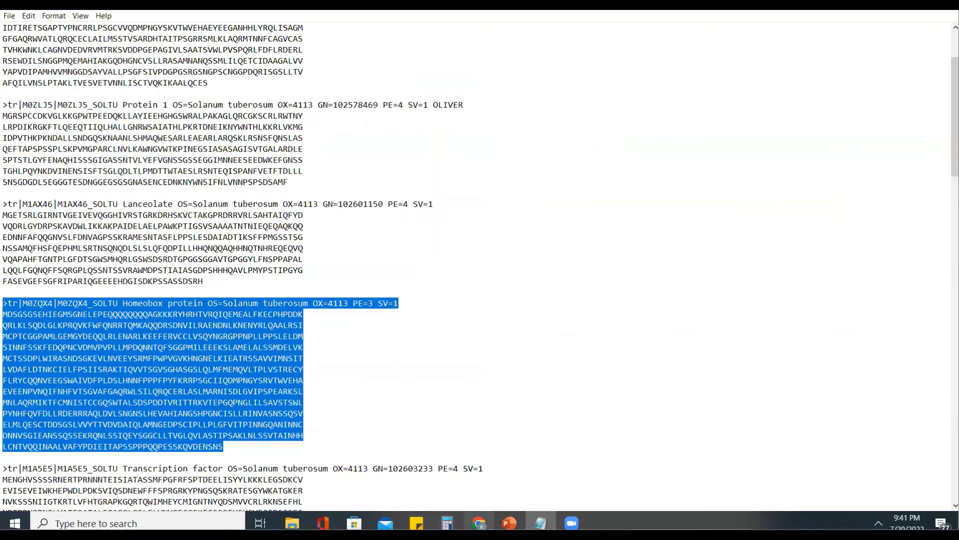
left_click(478, 523)
key("ctrl+v")
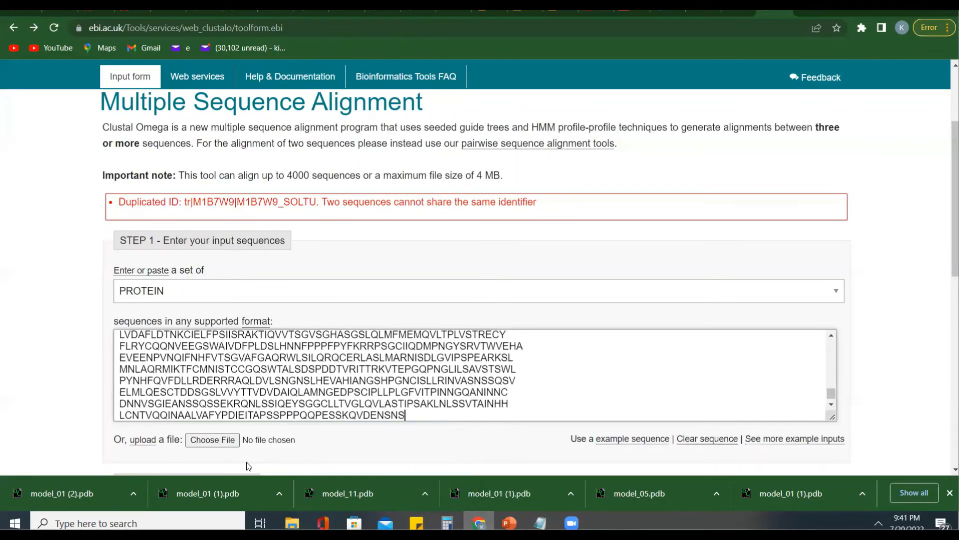
- Submit the corrected set of protein sequences as a new alignment job
scroll(225, 450, "down", 2)
scroll(226, 449, "down", 6)
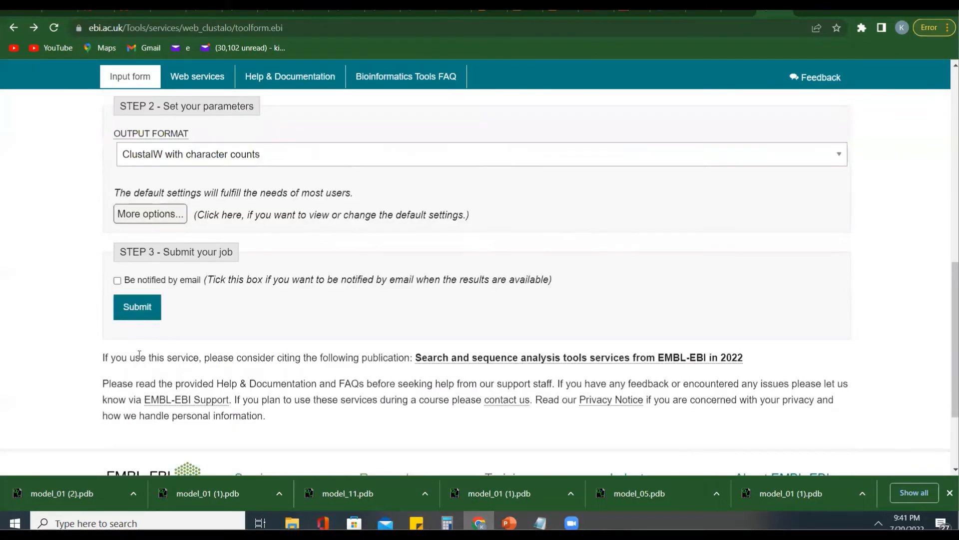
left_click(134, 311)
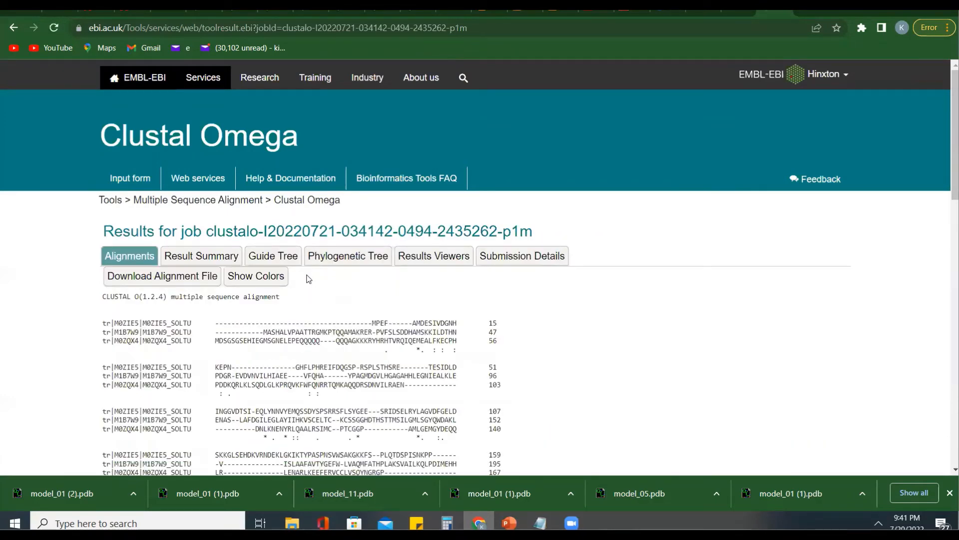
- Examine the new three-sequence alignment from beginning to end, checking the included identifiers and the conservation marks
scroll(353, 299, "down", 2)
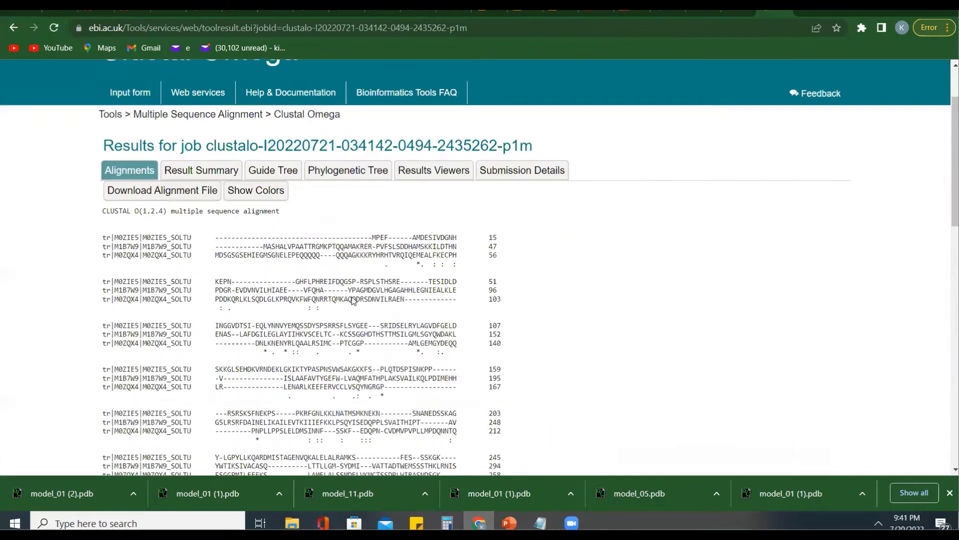
scroll(354, 299, "down", 3)
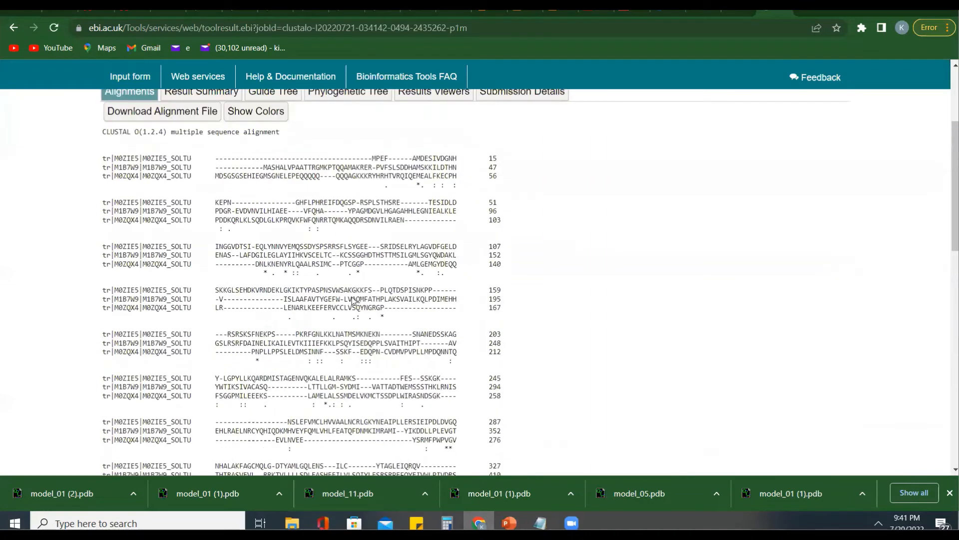
scroll(354, 299, "up", 1)
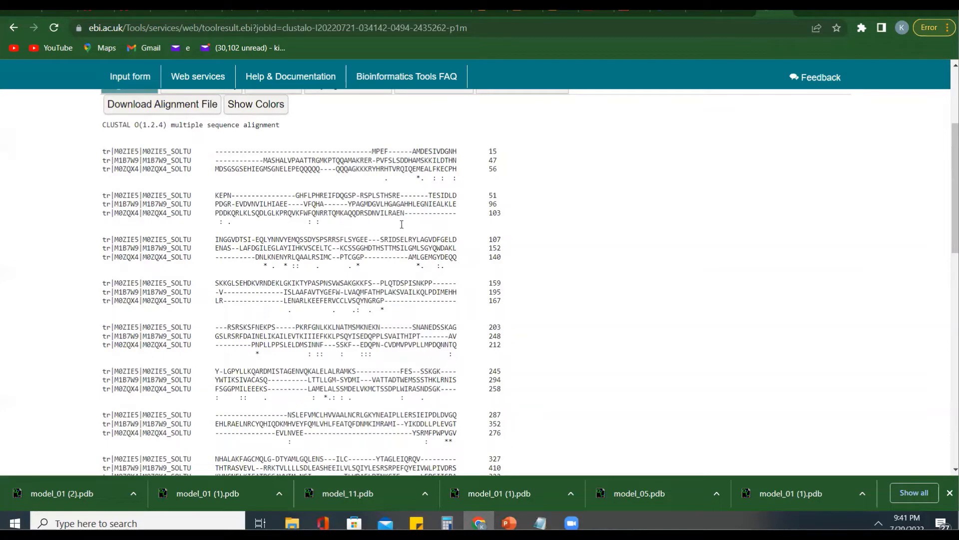
scroll(401, 224, "down", 6)
scroll(402, 225, "down", 3)
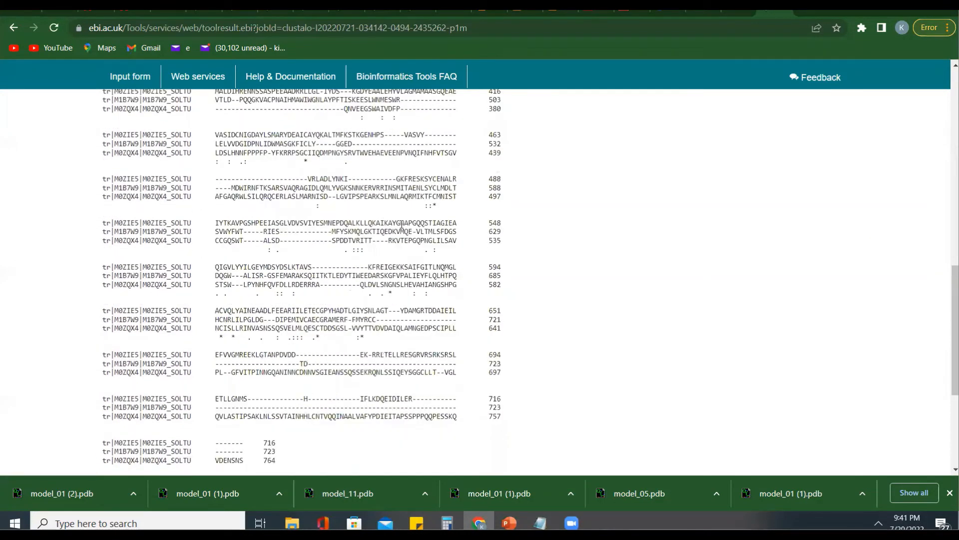
scroll(401, 224, "up", 10)
scroll(402, 227, "up", 2)
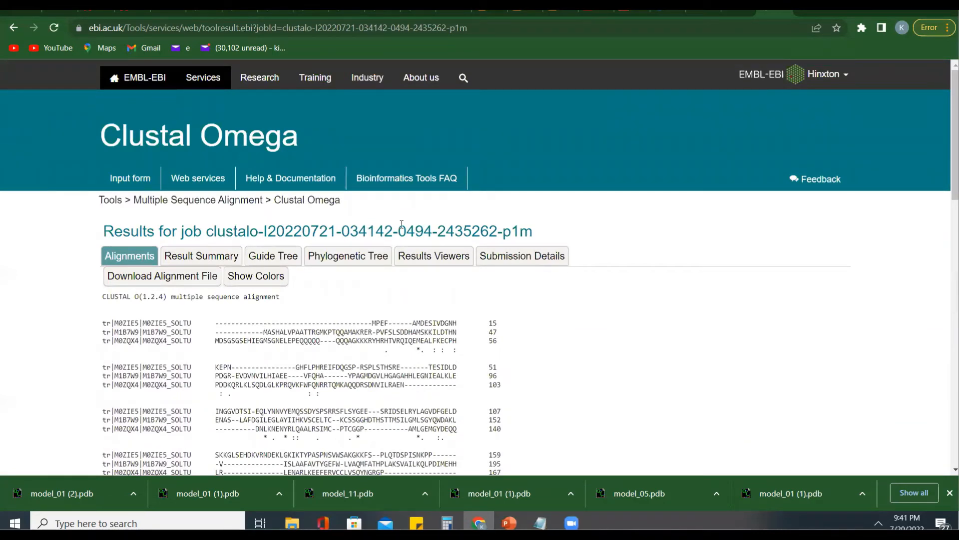
- Display the alignment with residue colors and look over the colored sequence blocks
left_click(249, 278)
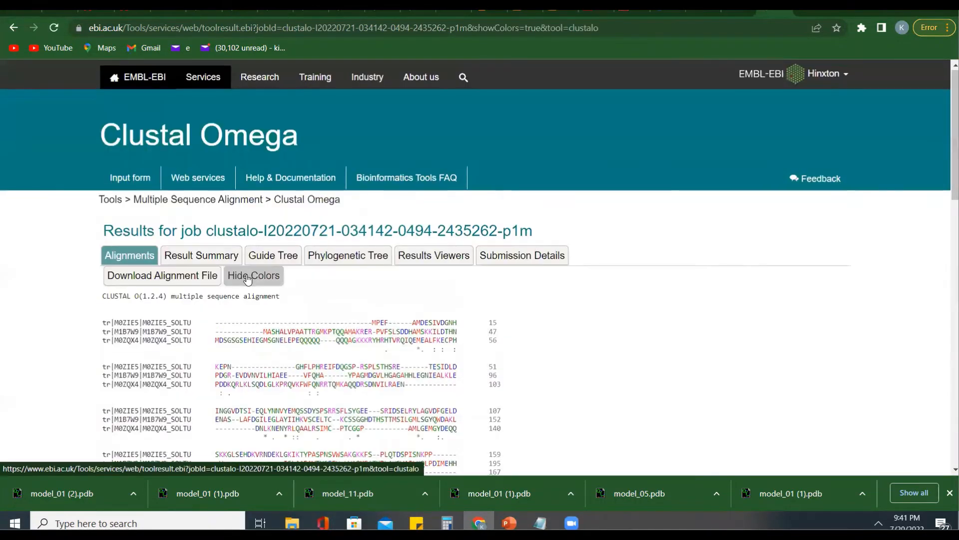
scroll(248, 275, "down", 1)
scroll(303, 266, "down", 2)
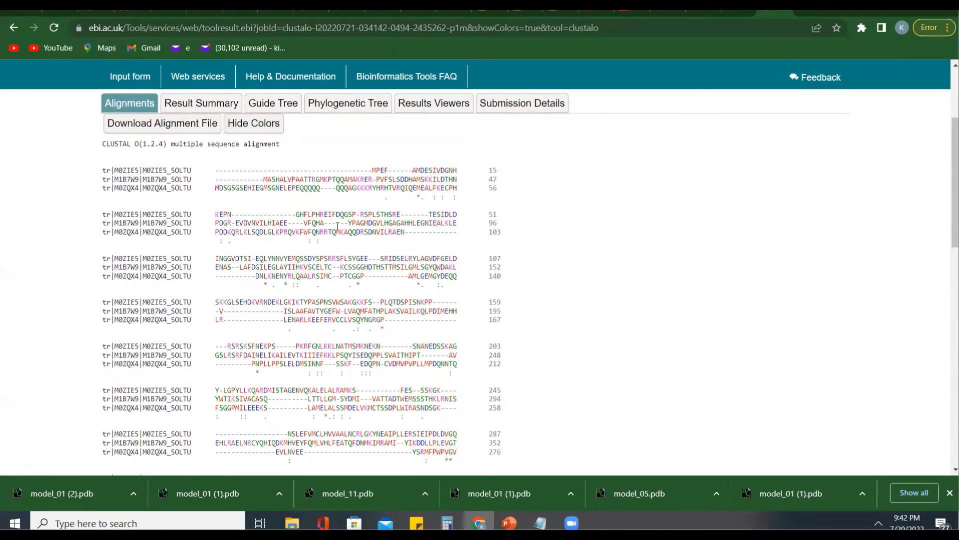
scroll(338, 226, "up", 2)
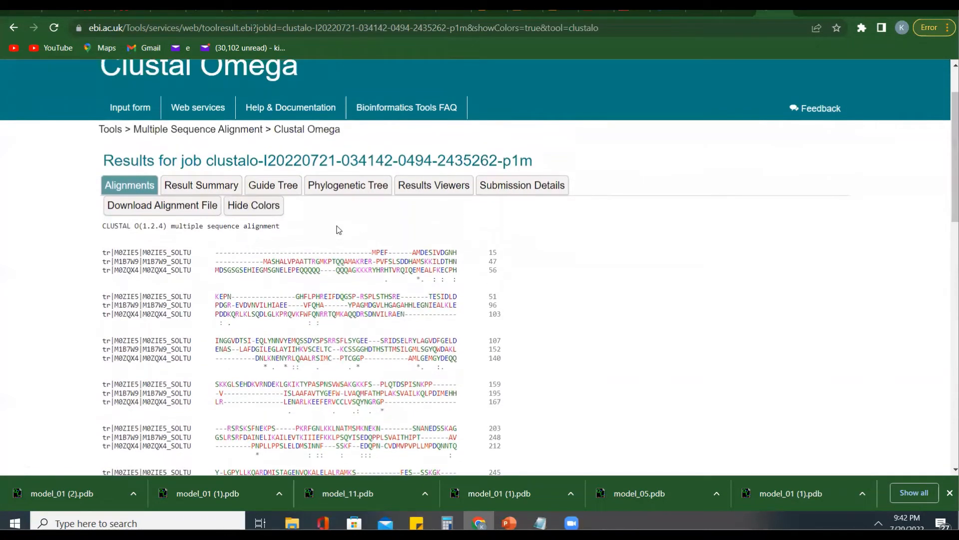
- Open the job's result summary, view the tool output file and return to the summary
left_click(203, 185)
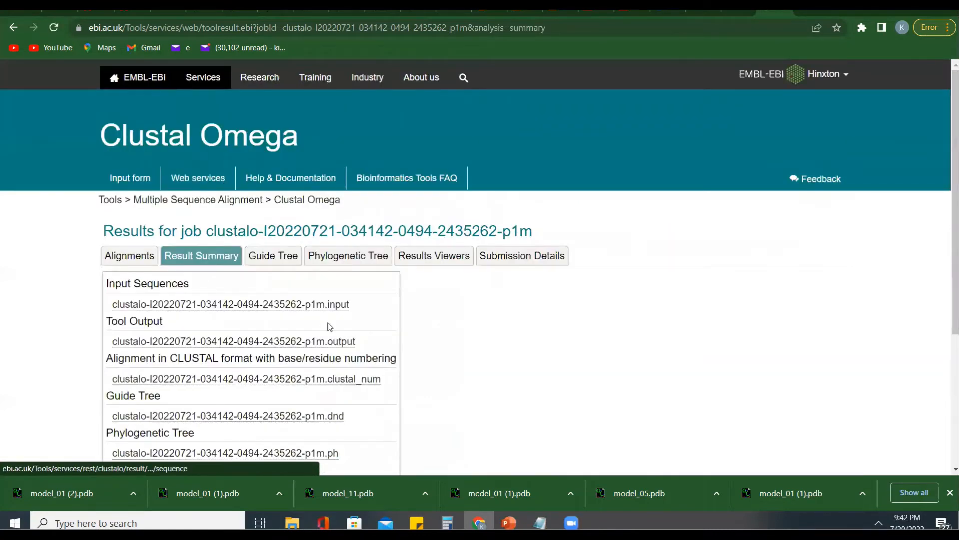
scroll(328, 327, "down", 1)
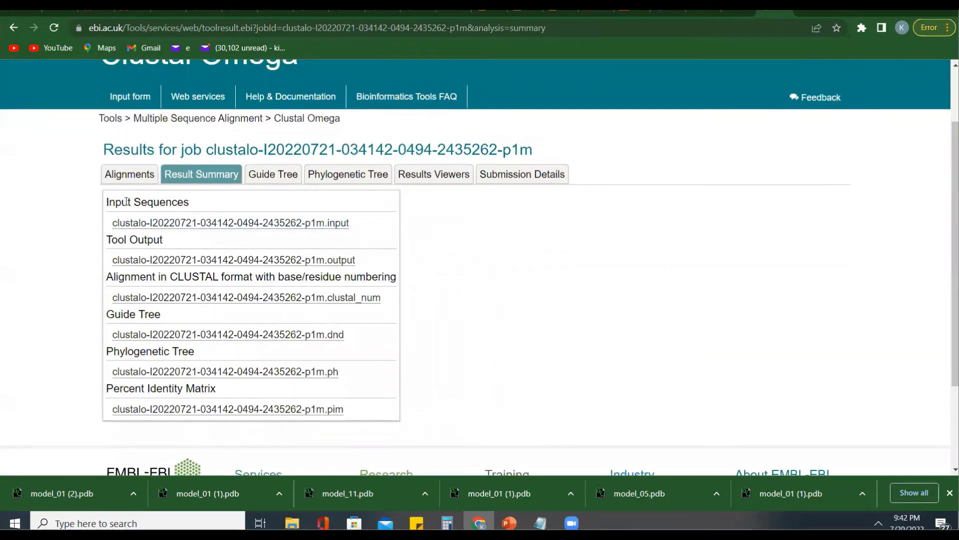
left_click(186, 261)
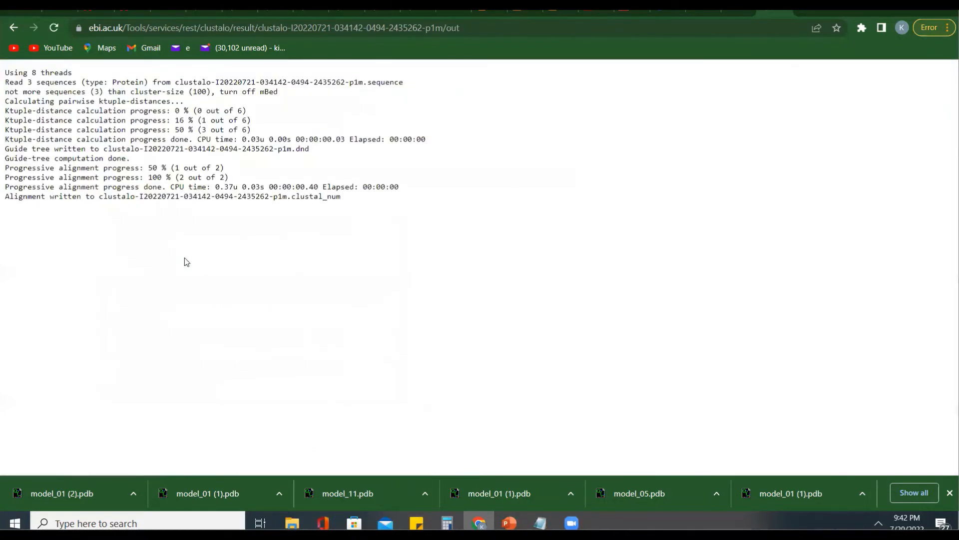
left_click(12, 29)
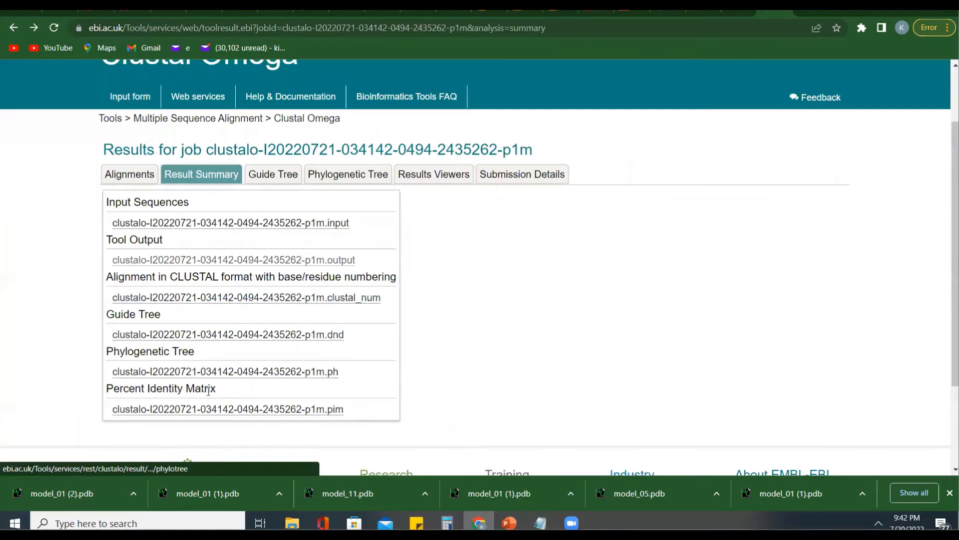
- View the percent identity matrix file and the phylogenetic tree data file, returning to the result summary after each
left_click(180, 407)
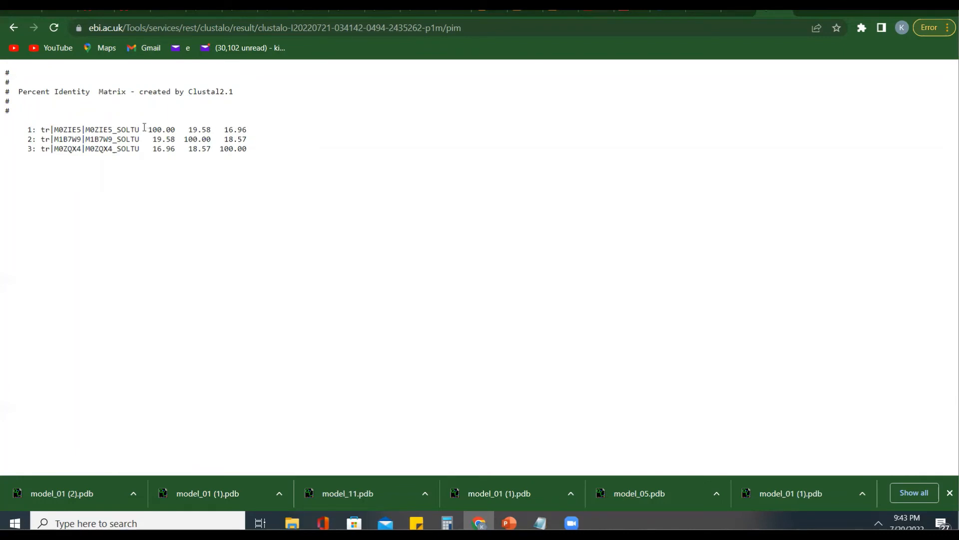
left_click(14, 27)
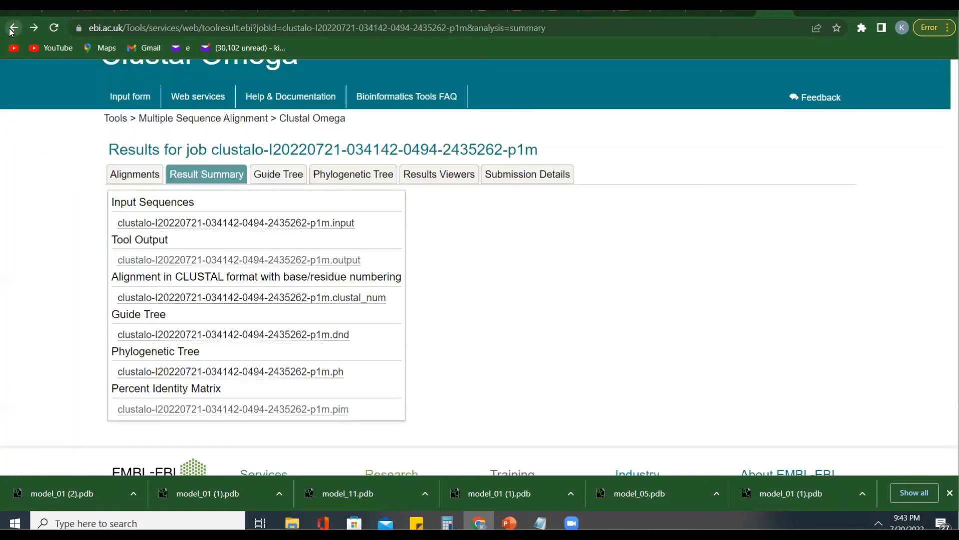
left_click(188, 375)
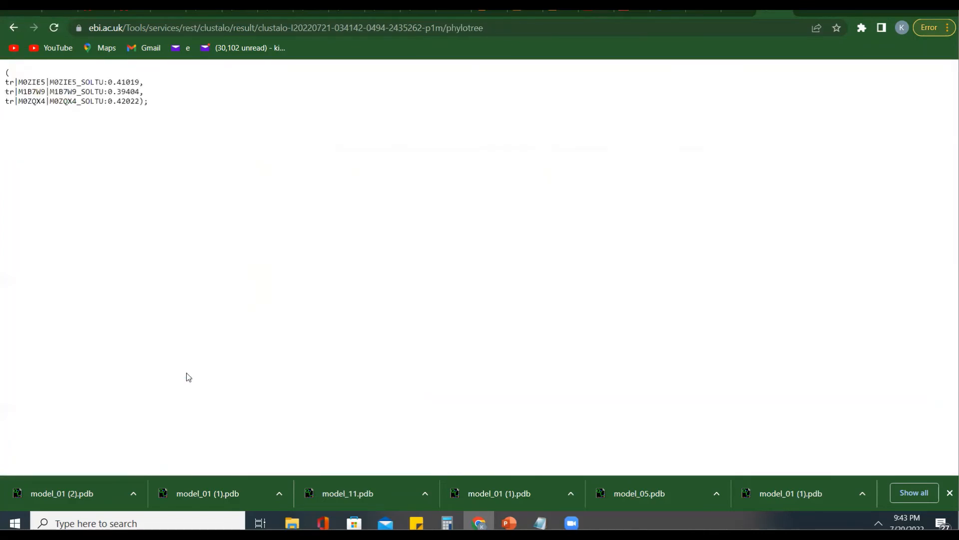
left_click(13, 28)
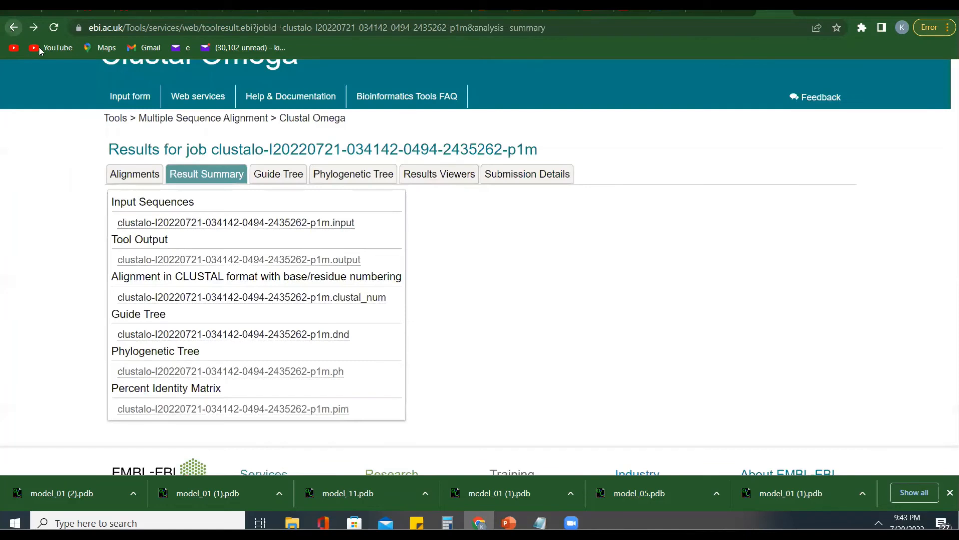
- View the phylogenetic tree with its tree data and set the branch length display to Real
left_click(325, 181)
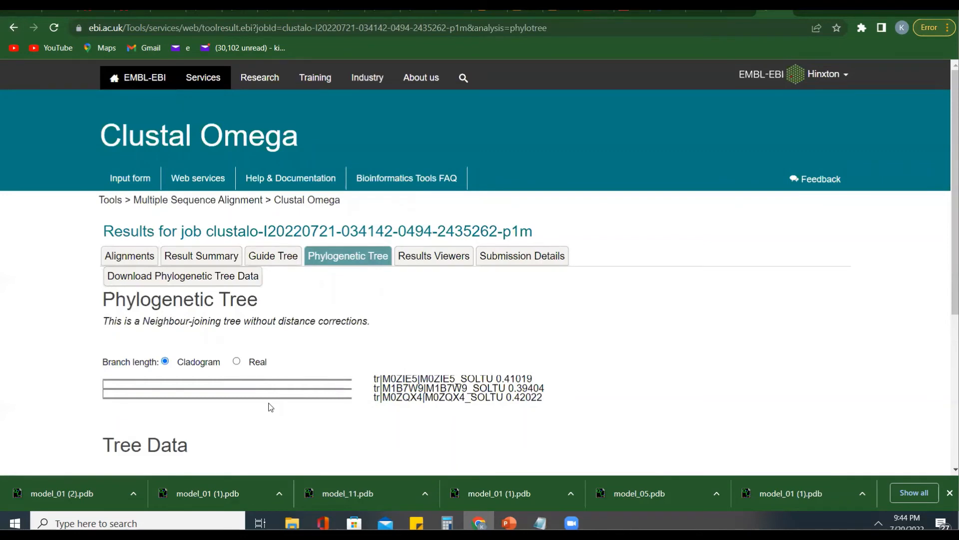
scroll(270, 407, "down", 3)
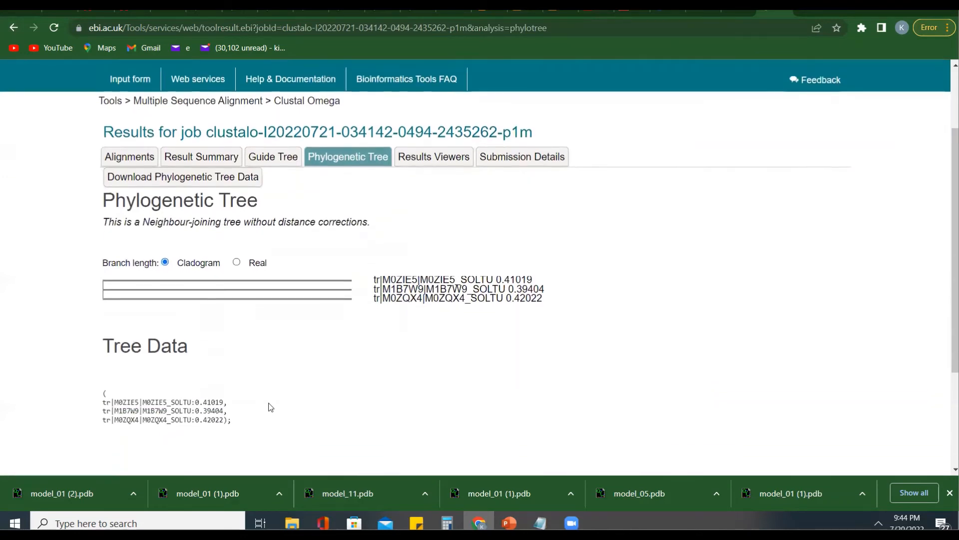
scroll(270, 408, "down", 1)
scroll(270, 408, "up", 1)
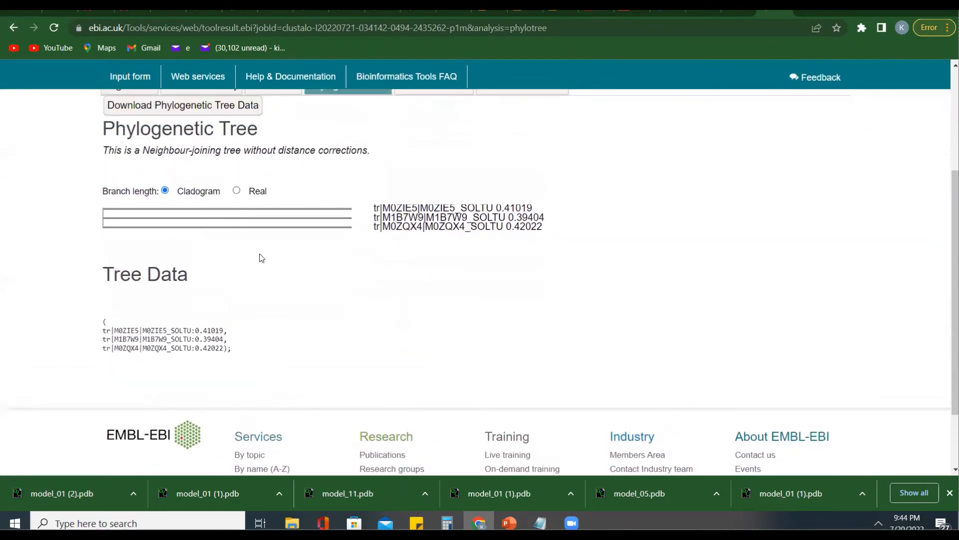
left_click(236, 191)
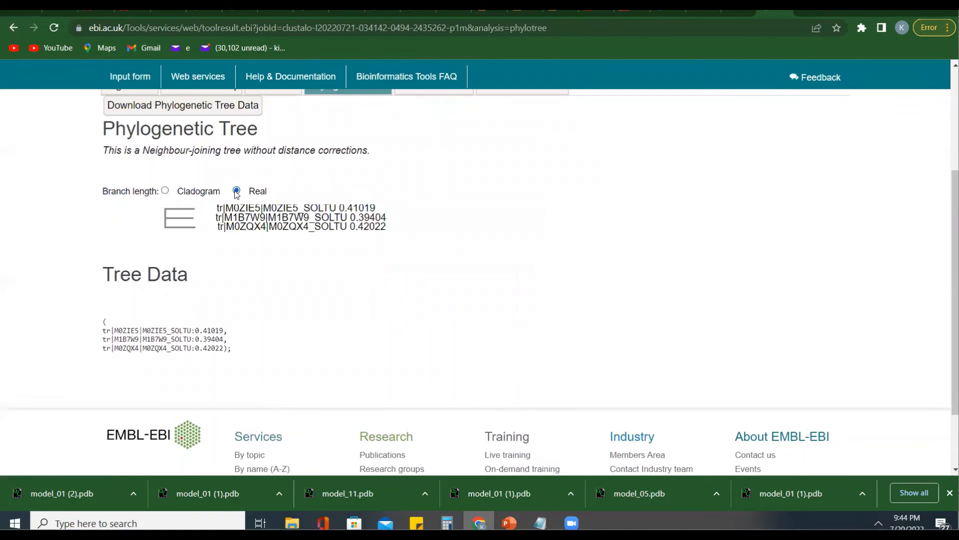
scroll(250, 222, "up", 1)
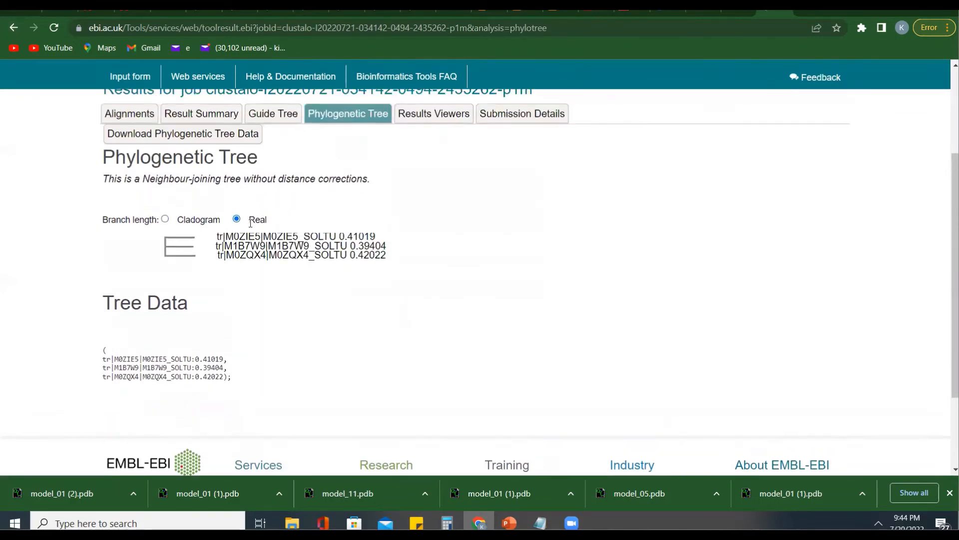
scroll(250, 223, "up", 2)
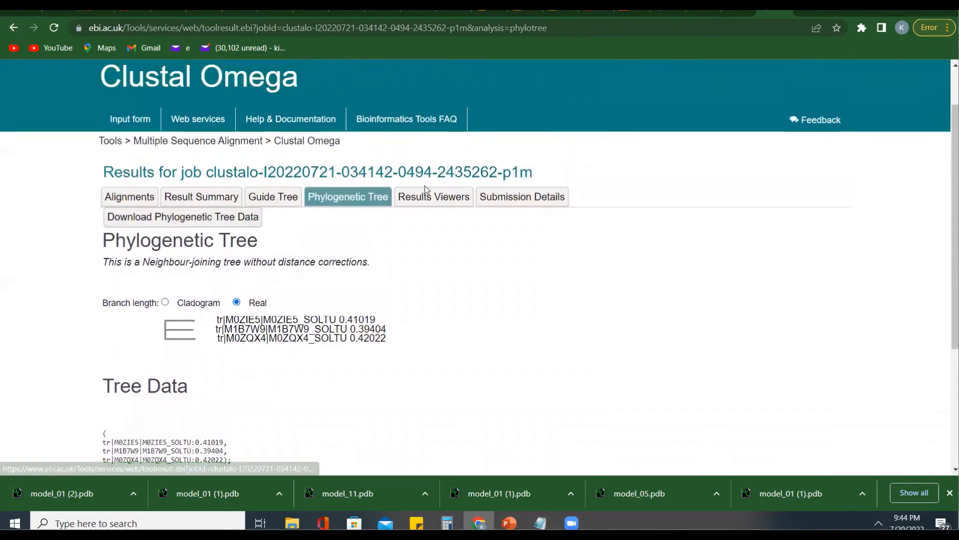
- Open the results viewers and review the Jalview, MView and Simple Phylogeny options
left_click(422, 196)
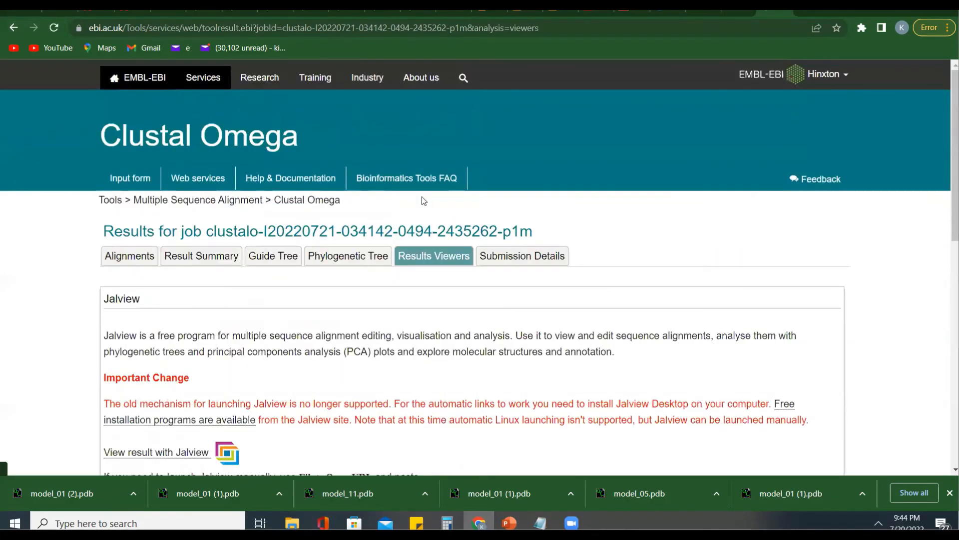
scroll(435, 292, "down", 10)
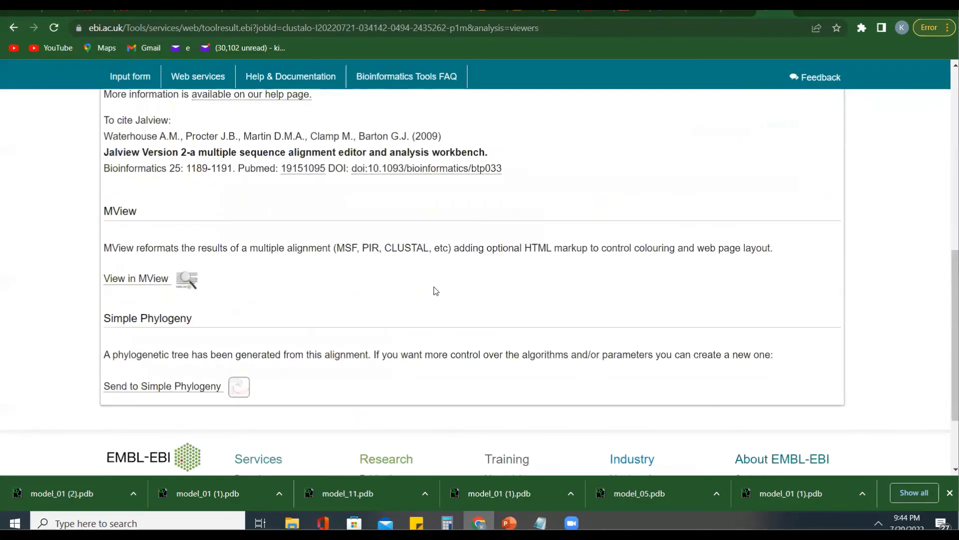
- Leave the results viewers, return to the phylogenetic tree page and open the job's sequence alignments
scroll(435, 290, "up", 6)
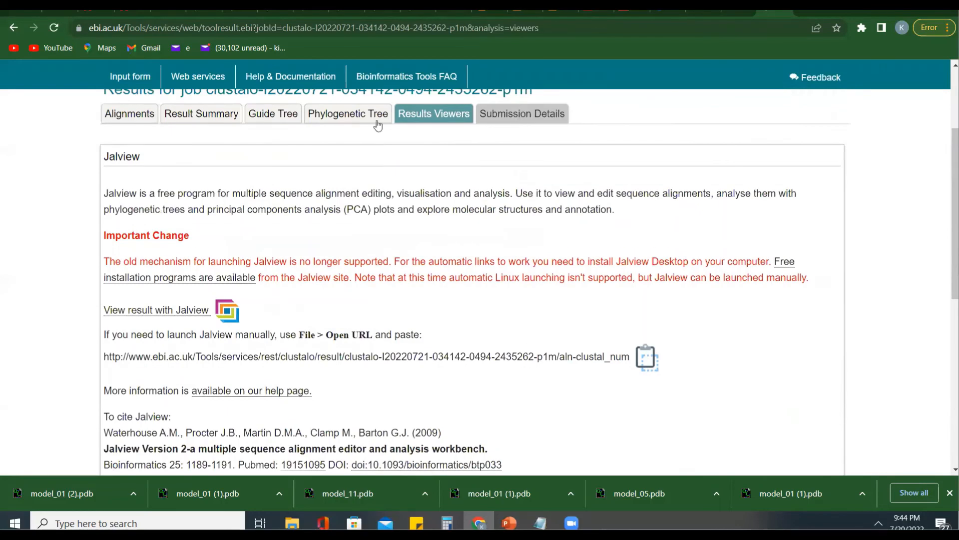
scroll(139, 122, "up", 2)
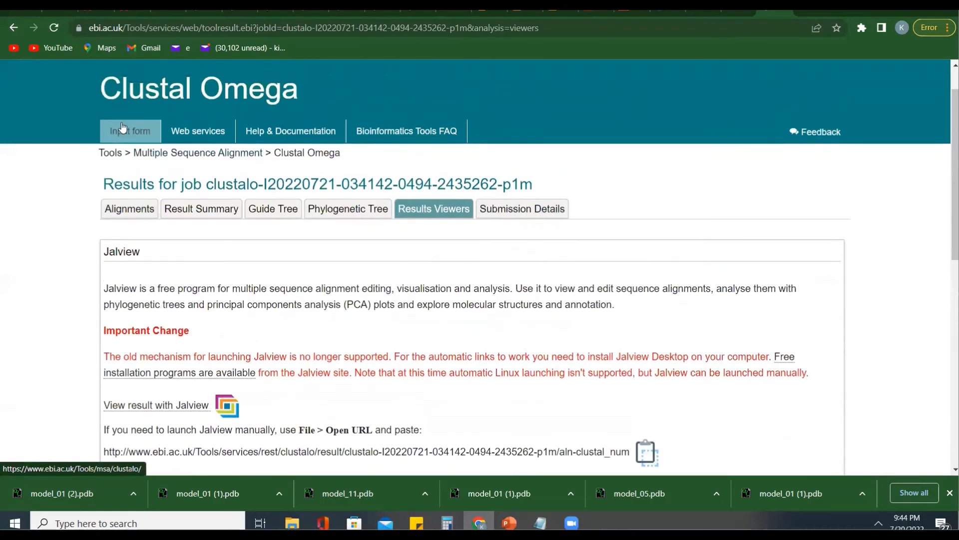
left_click(14, 29)
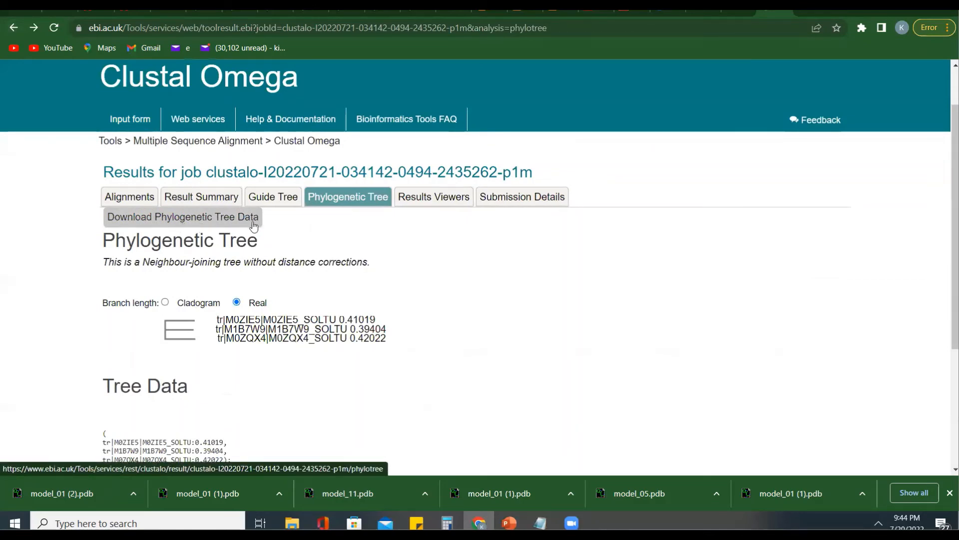
left_click(142, 200)
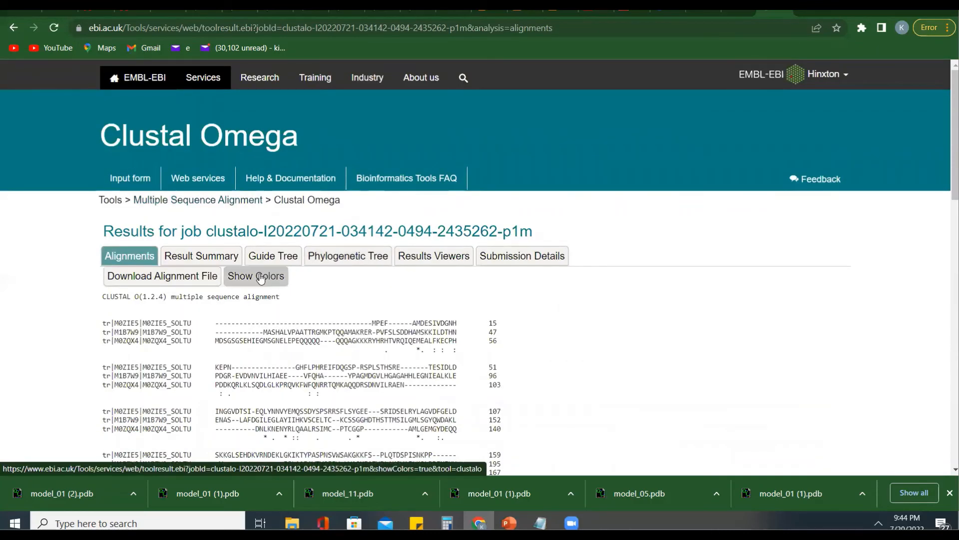
- Show the residue colors in the multiple sequence alignment and review the colored sequence blocks
left_click(260, 279)
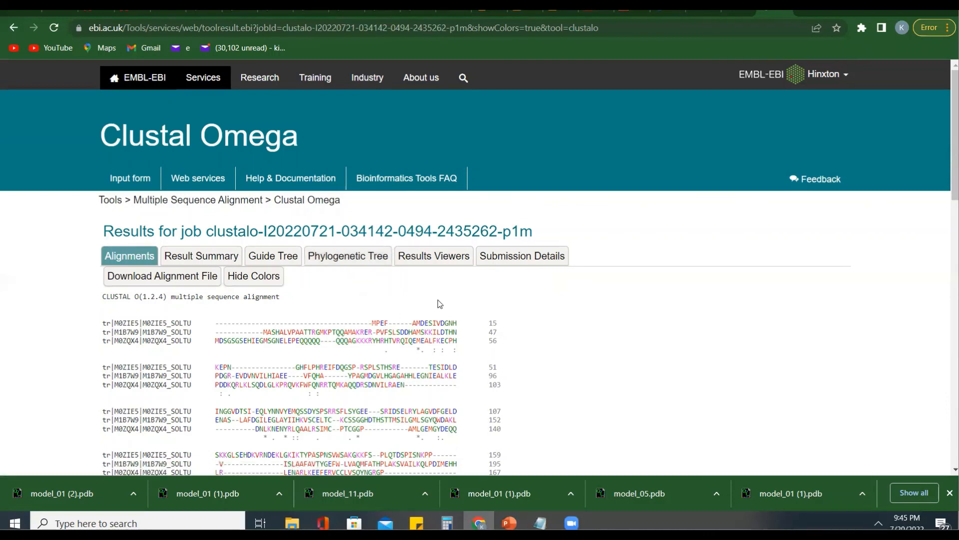
scroll(439, 303, "down", 1)
scroll(438, 303, "down", 3)
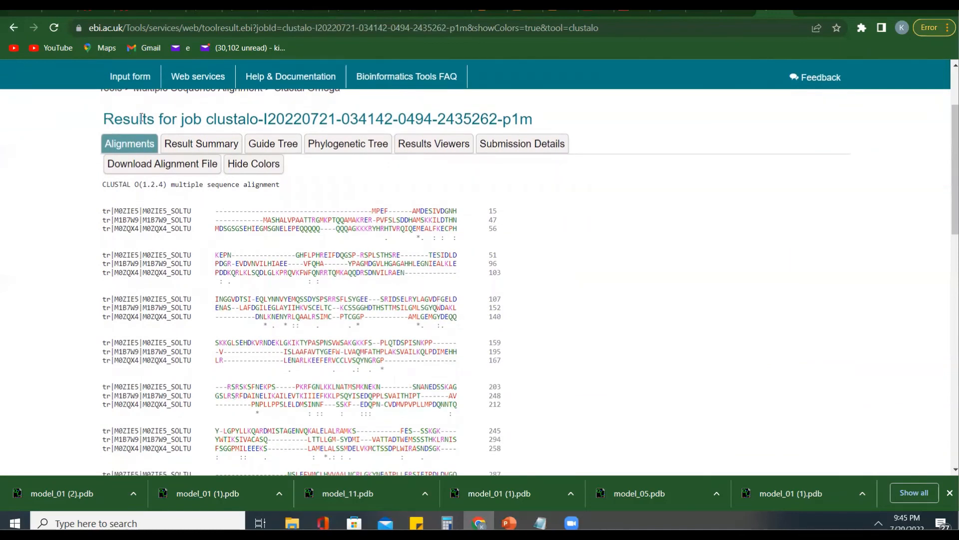
scroll(139, 118, "up", 2)
scroll(140, 119, "up", 1)
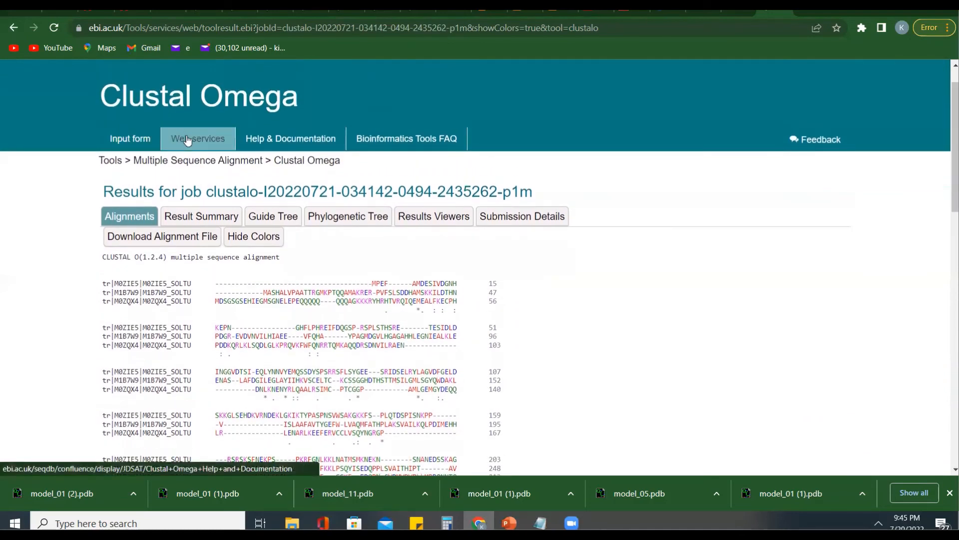